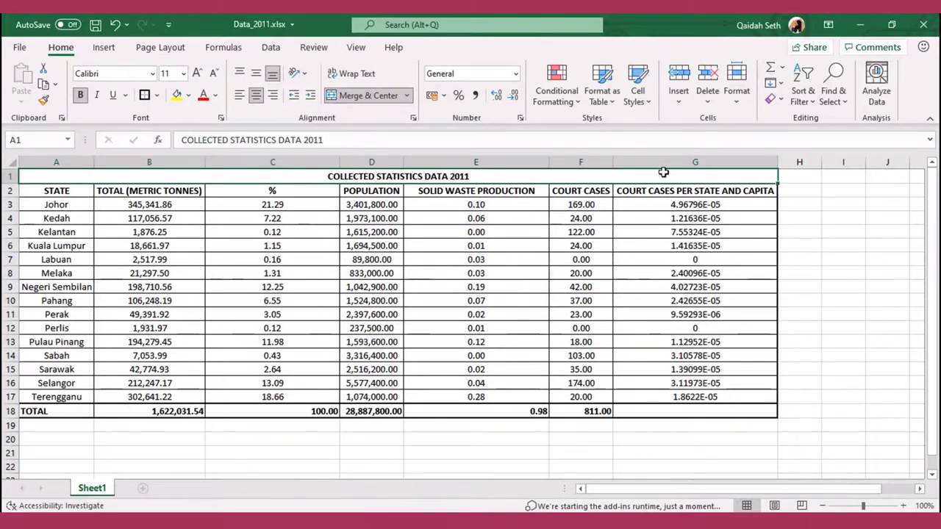
# Minimize Excel, then start a new empty Orange workflow with the notice pop-ups dismissed
pyautogui.click(861, 28)
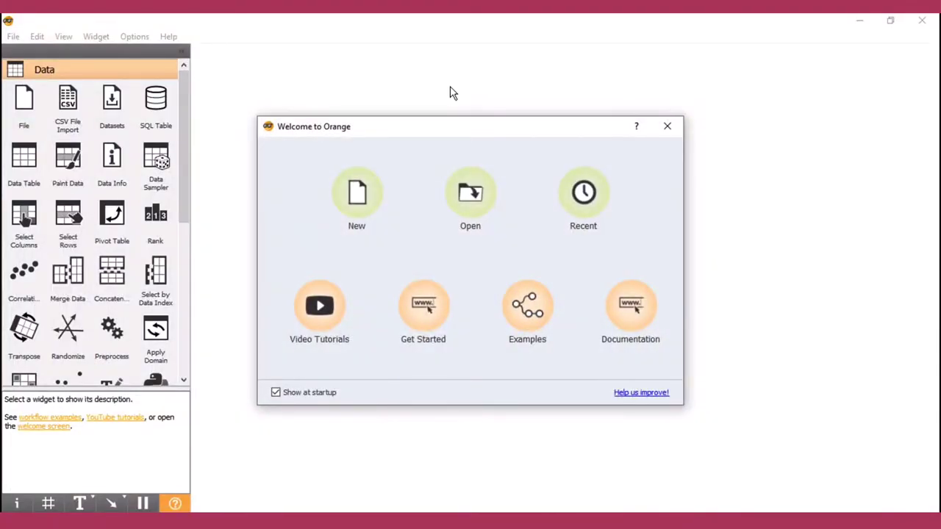
pyautogui.click(361, 204)
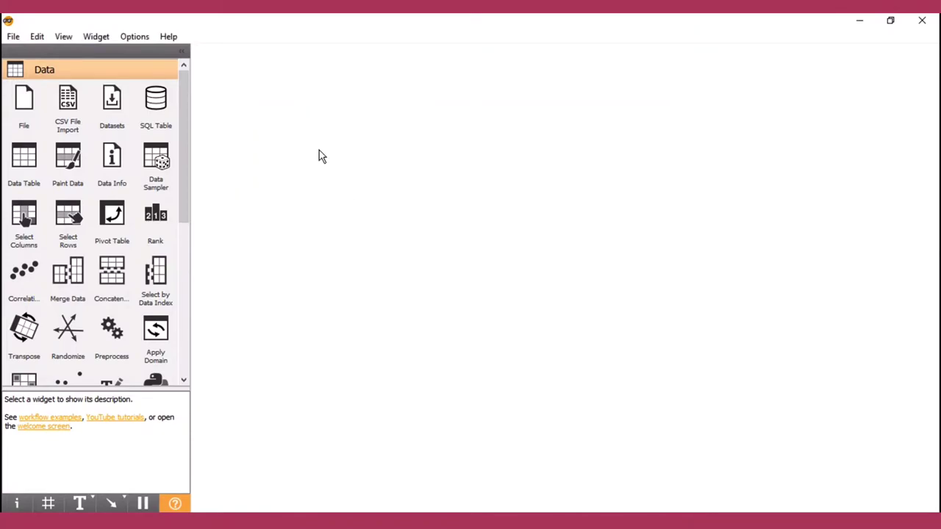
pyautogui.click(921, 455)
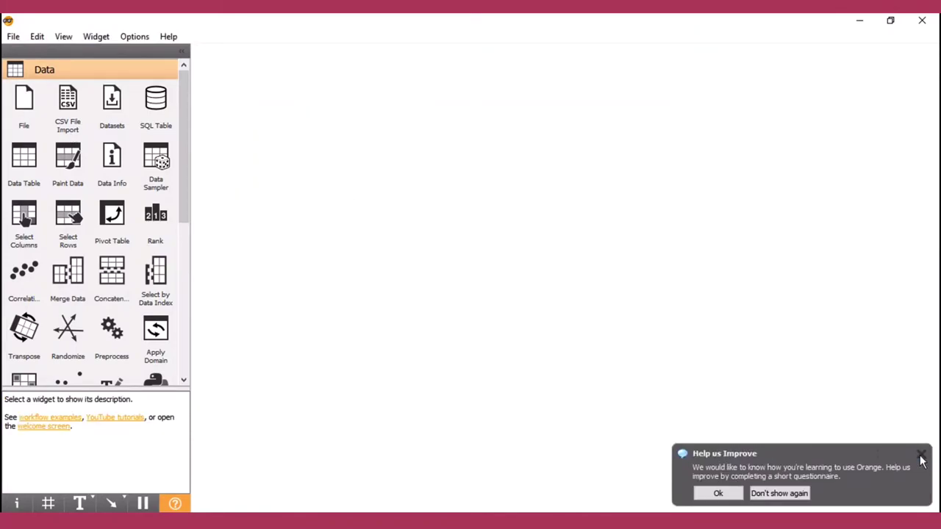
pyautogui.rightClick(919, 459)
pyautogui.click(702, 226)
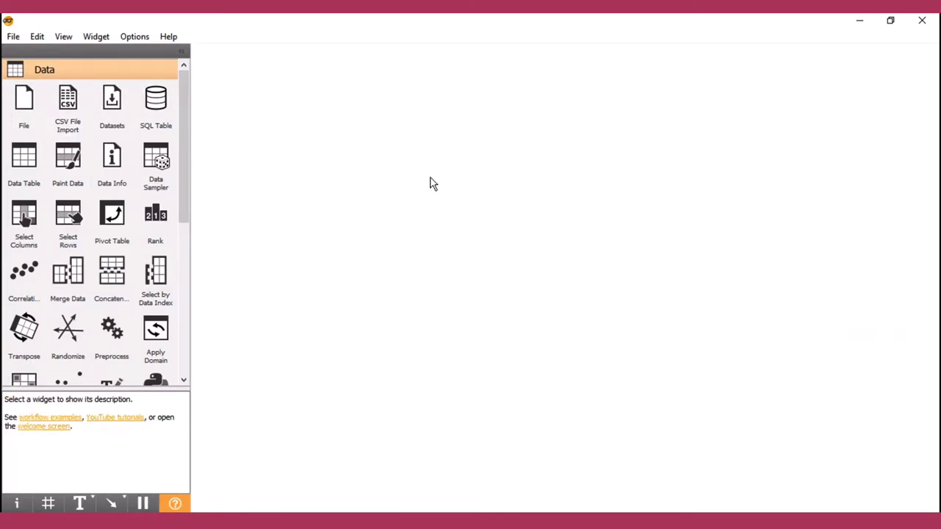
# Add a CSV File Import widget loading DATACSV2011.csv (16 rows, 4 features, 3 metas)
pyautogui.click(70, 103)
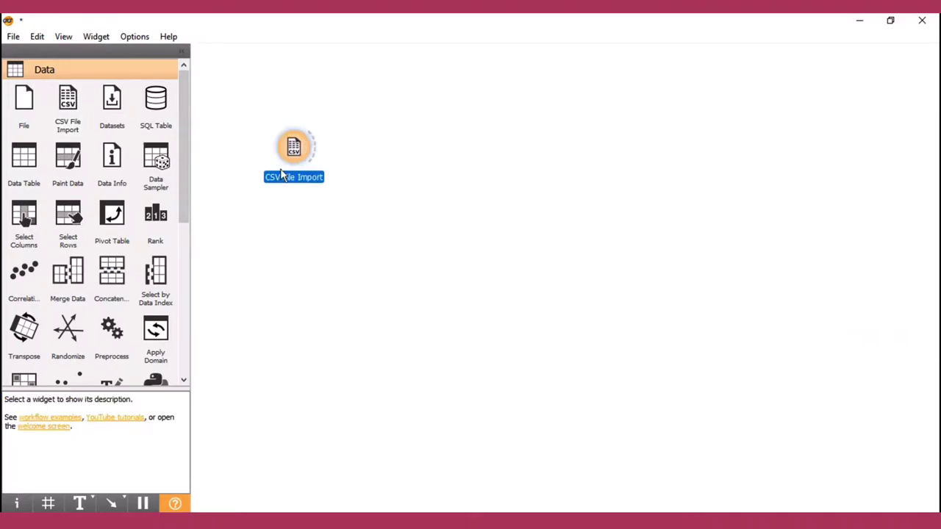
pyautogui.doubleClick(285, 156)
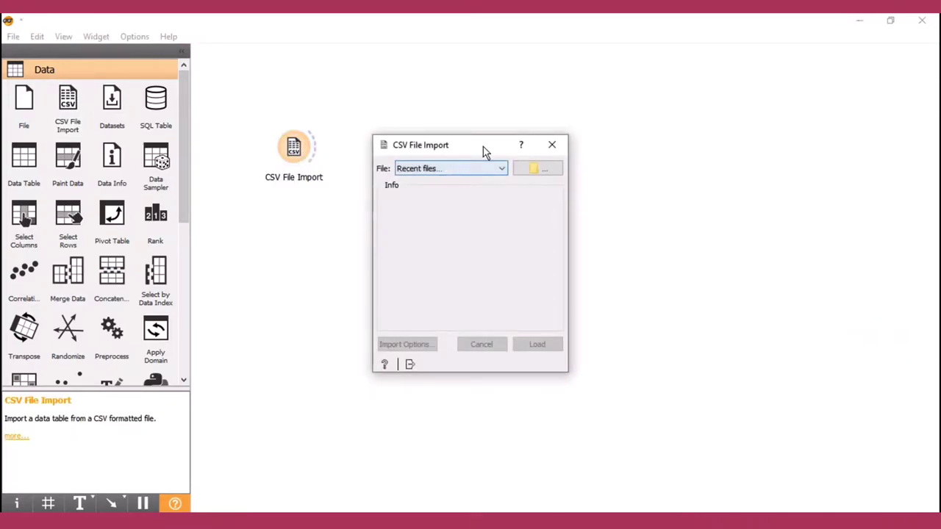
pyautogui.click(534, 171)
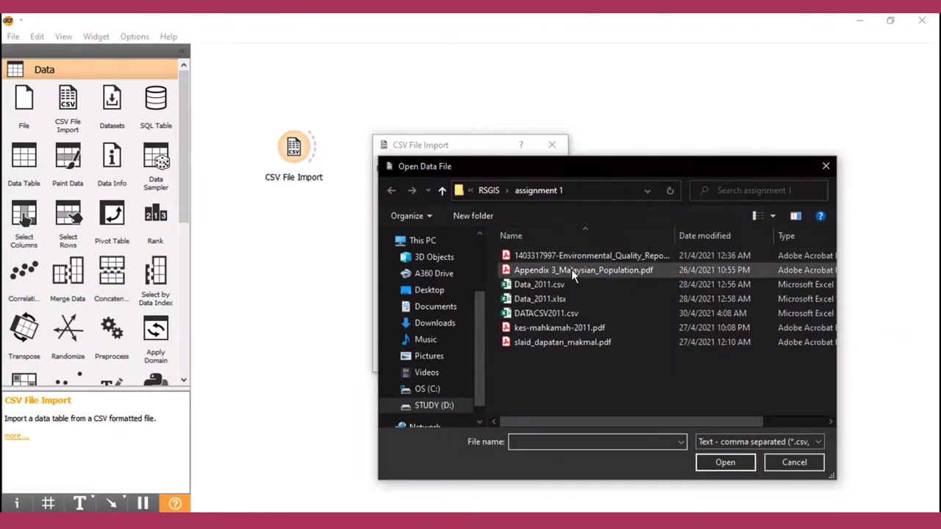
pyautogui.click(545, 313)
pyautogui.click(749, 462)
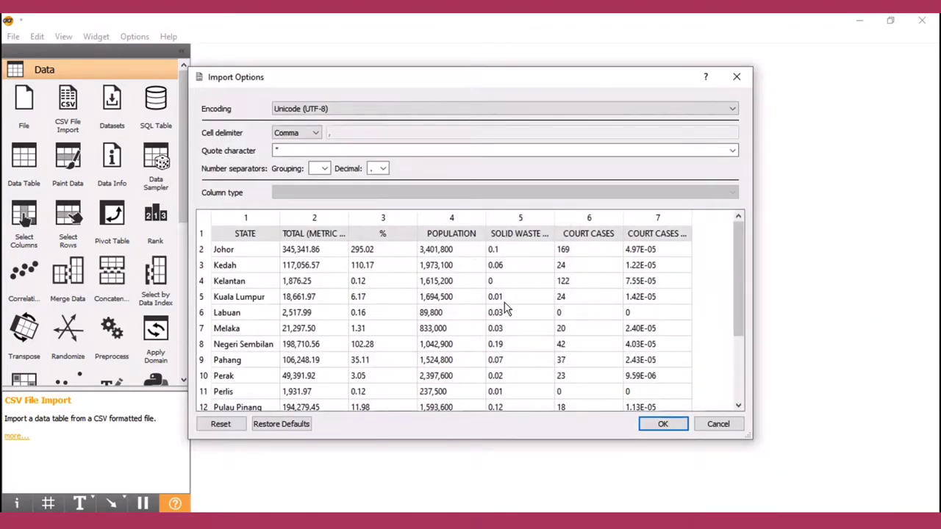
pyautogui.scroll(-2, 506, 309)
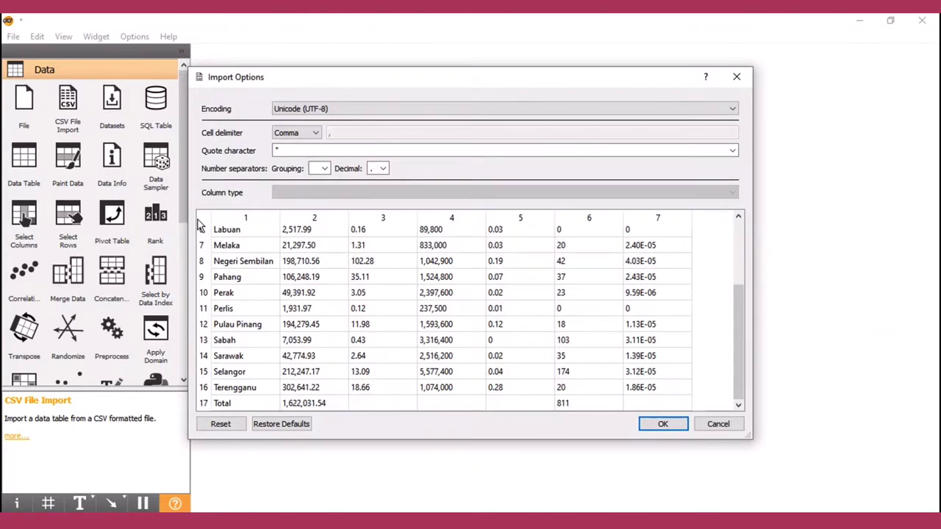
pyautogui.scroll(2, 594, 309)
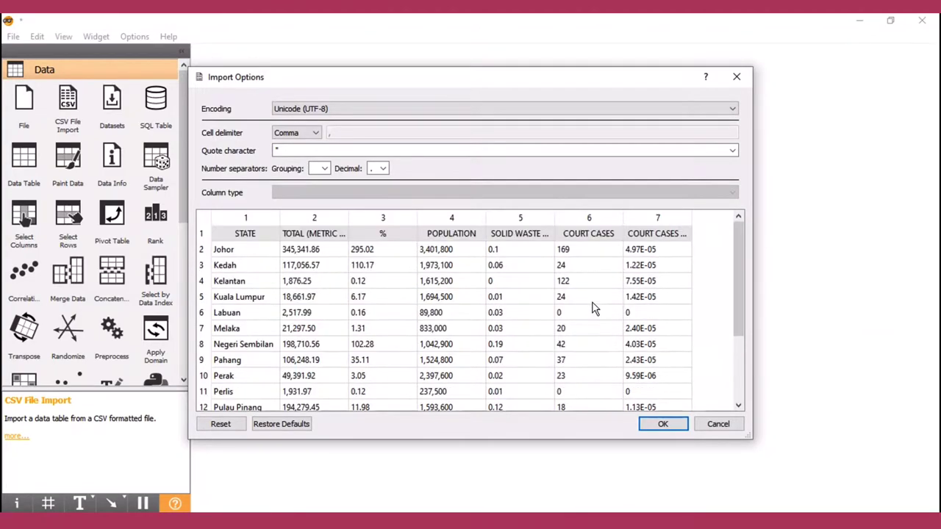
pyautogui.click(681, 430)
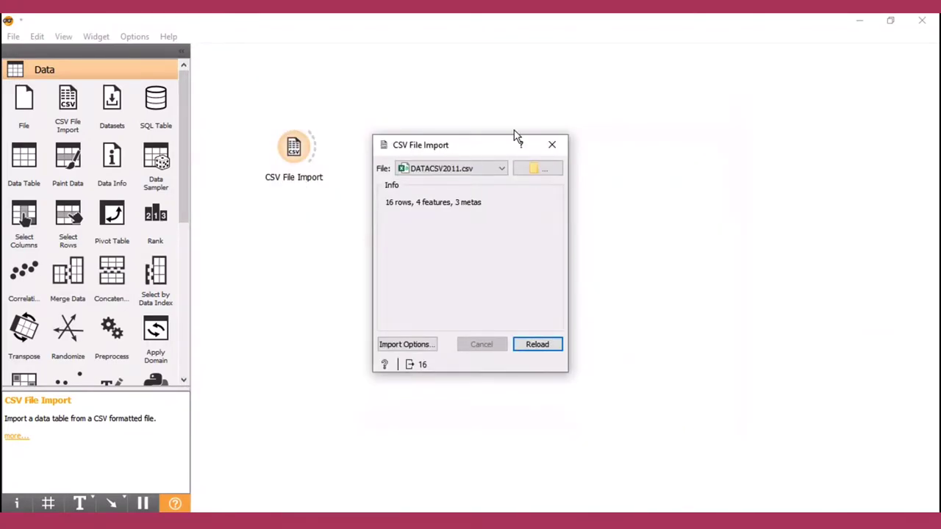
pyautogui.click(553, 146)
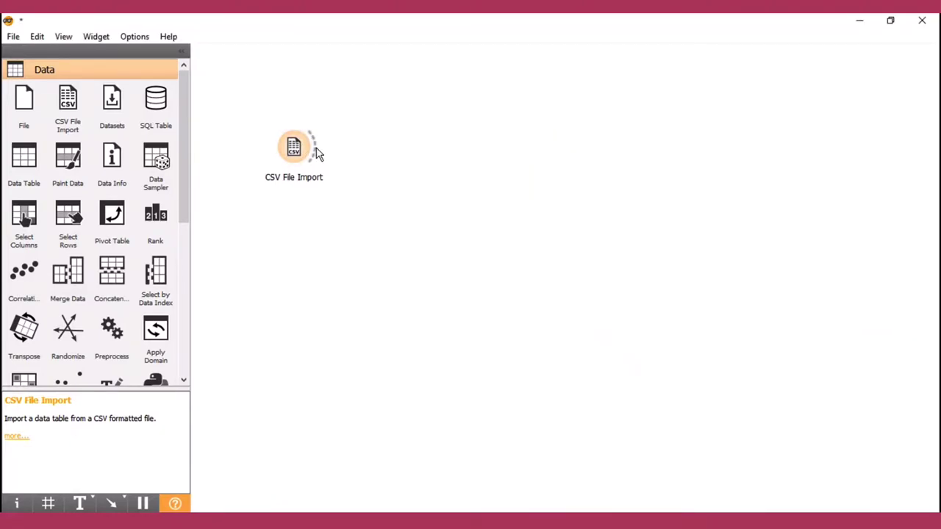
# Link a Data Table to the CSV import and select state rows 1–15, excluding Total
pyautogui.moveTo(317, 153); pyautogui.dragTo(366, 152)
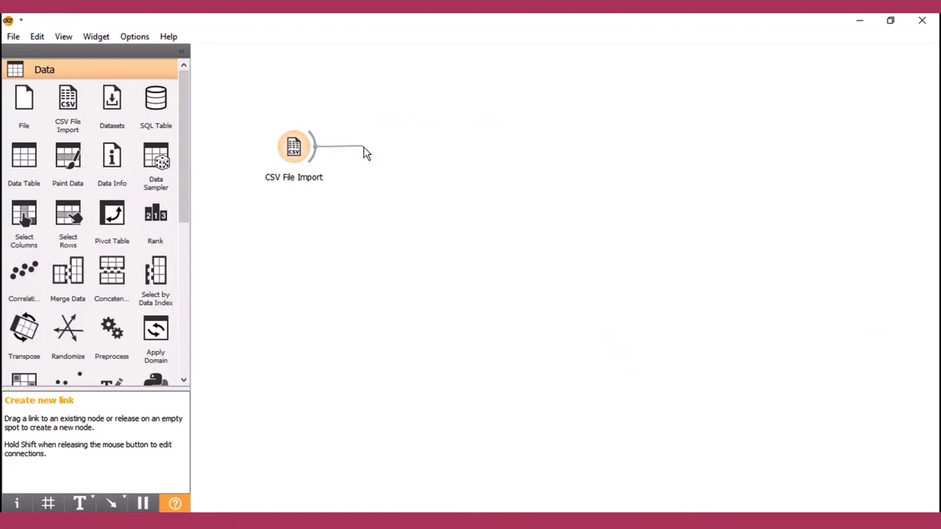
pyautogui.moveTo(366, 153); pyautogui.dragTo(366, 153)
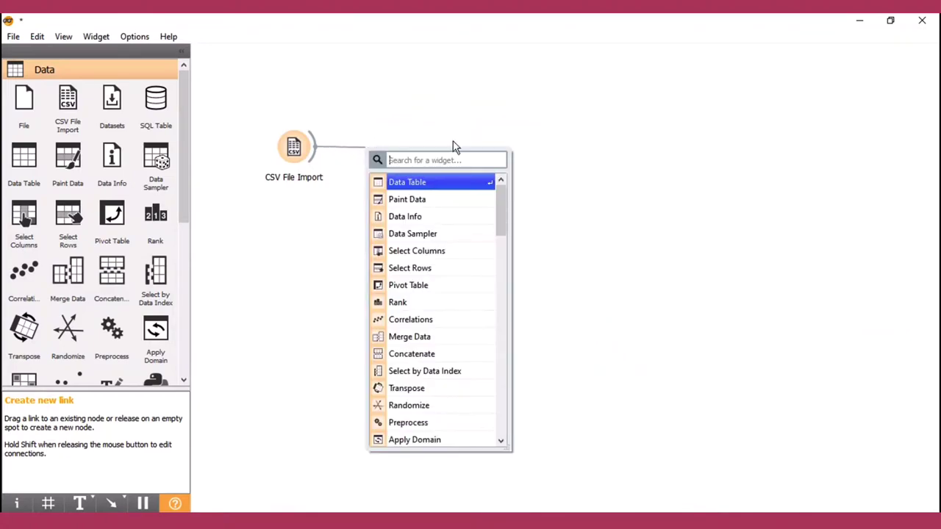
pyautogui.click(455, 186)
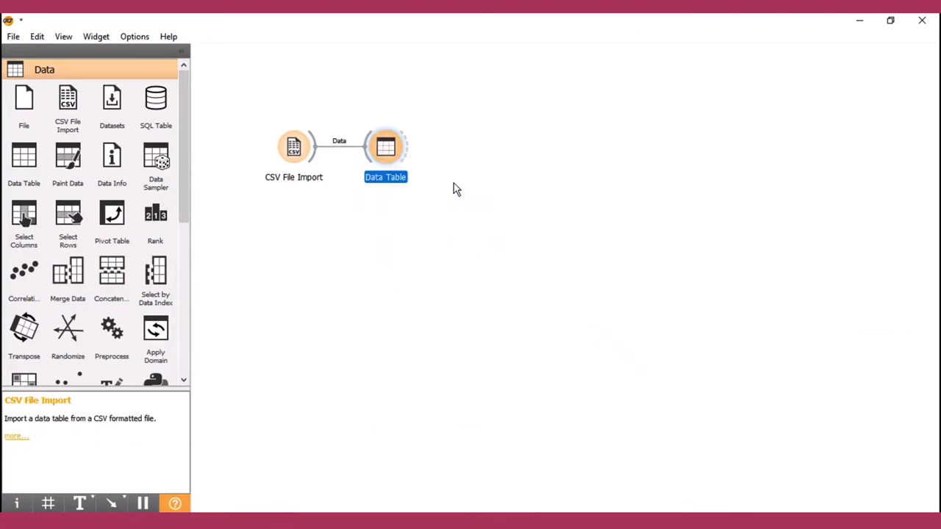
pyautogui.doubleClick(385, 151)
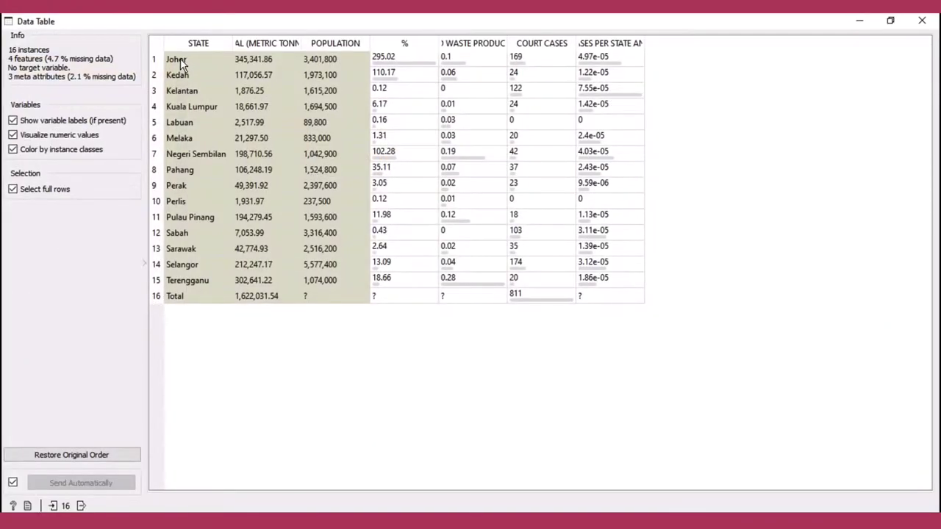
pyautogui.moveTo(180, 61); pyautogui.dragTo(589, 278)
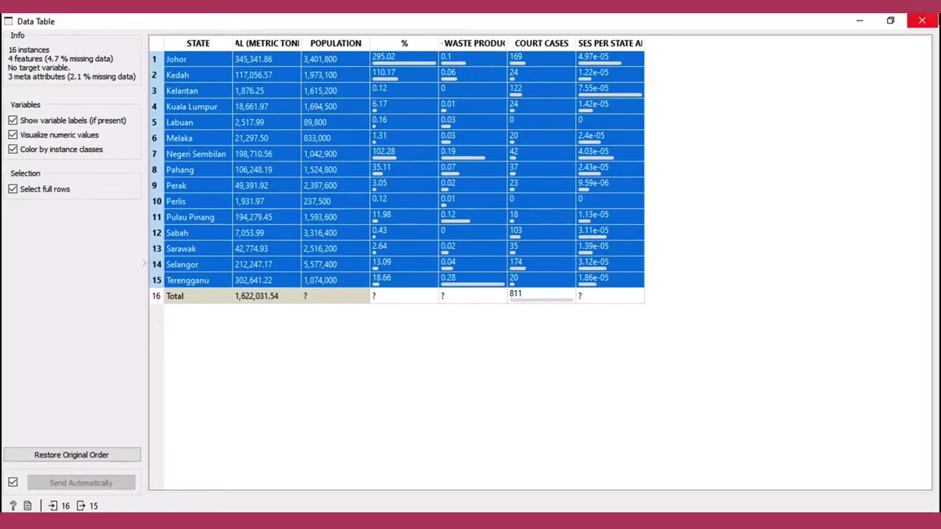
# Connect a Geocoding widget to the Data Table's selected rows
pyautogui.click(935, 21)
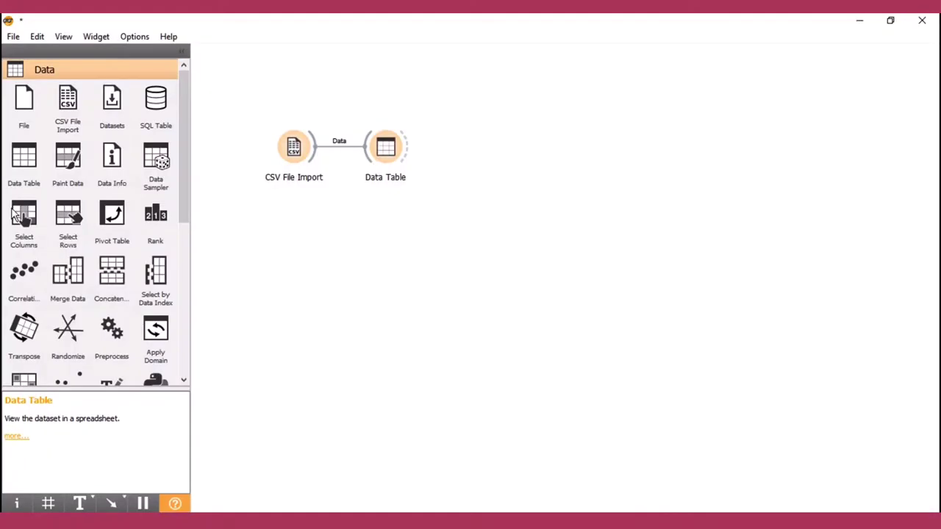
pyautogui.moveTo(410, 152); pyautogui.dragTo(488, 152)
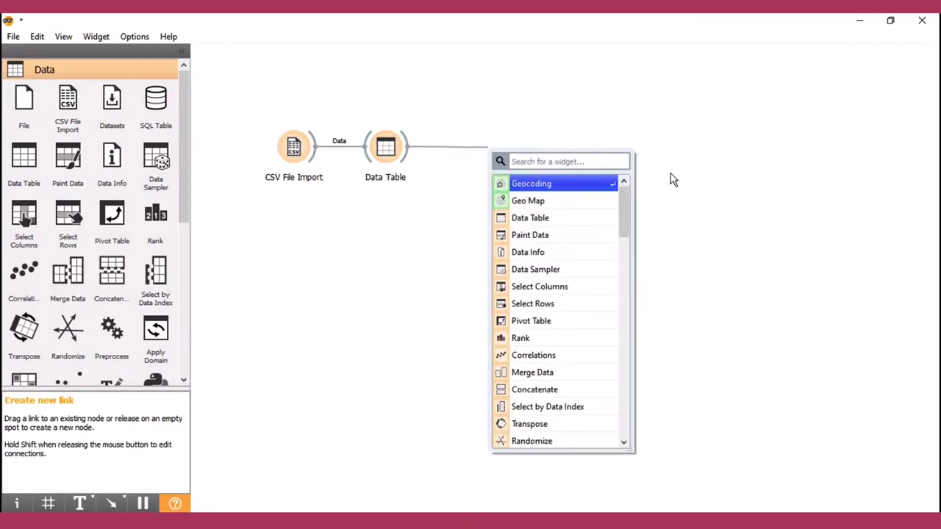
pyautogui.click(557, 184)
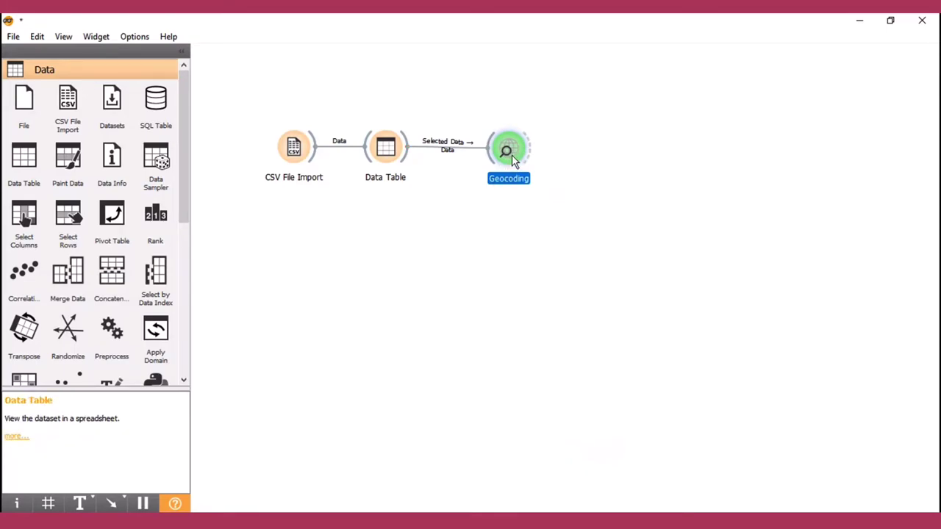
pyautogui.doubleClick(512, 154)
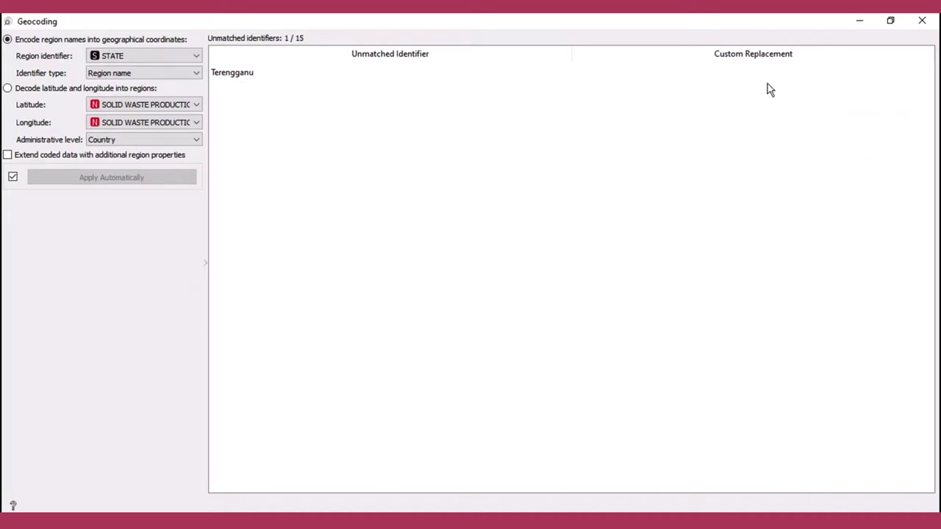
# Set Terengganu's custom replacement to Trengganu in Geocoding
pyautogui.doubleClick(744, 73)
pyautogui.write('tre')
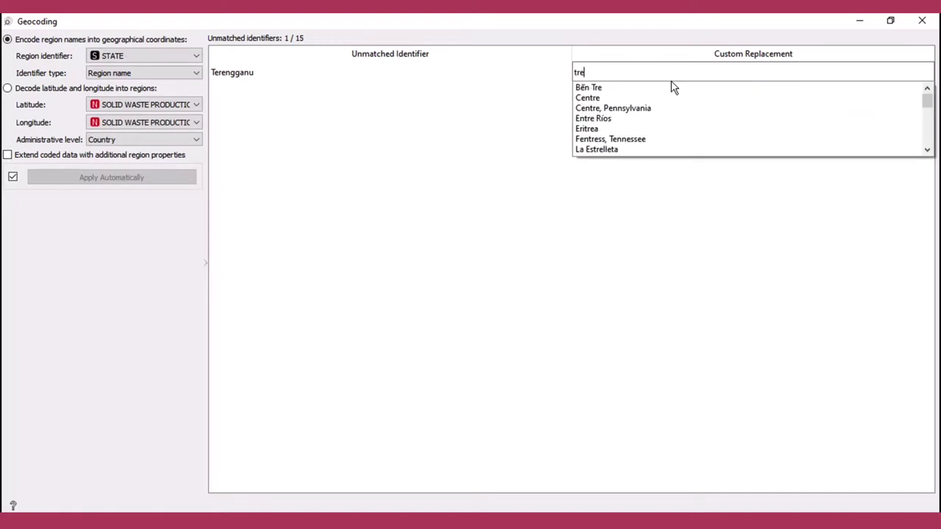
pyautogui.write('ng')
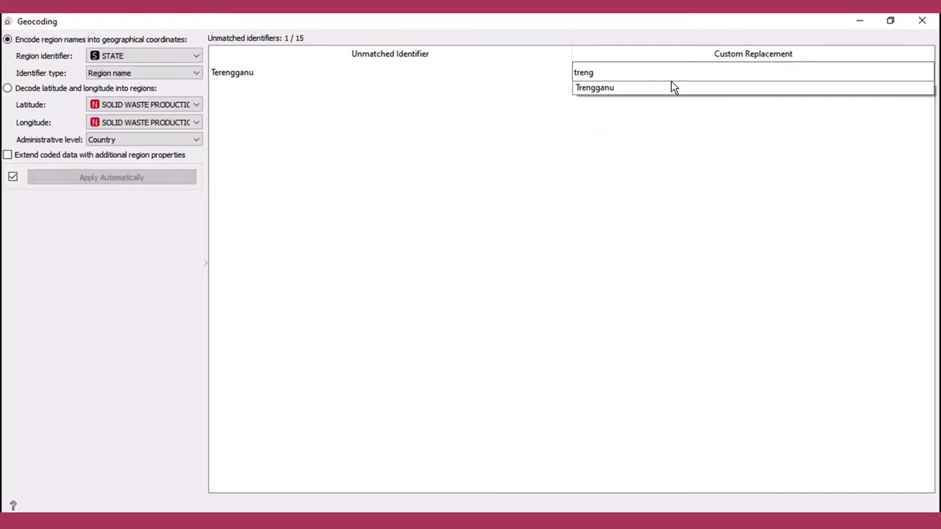
pyautogui.click(684, 90)
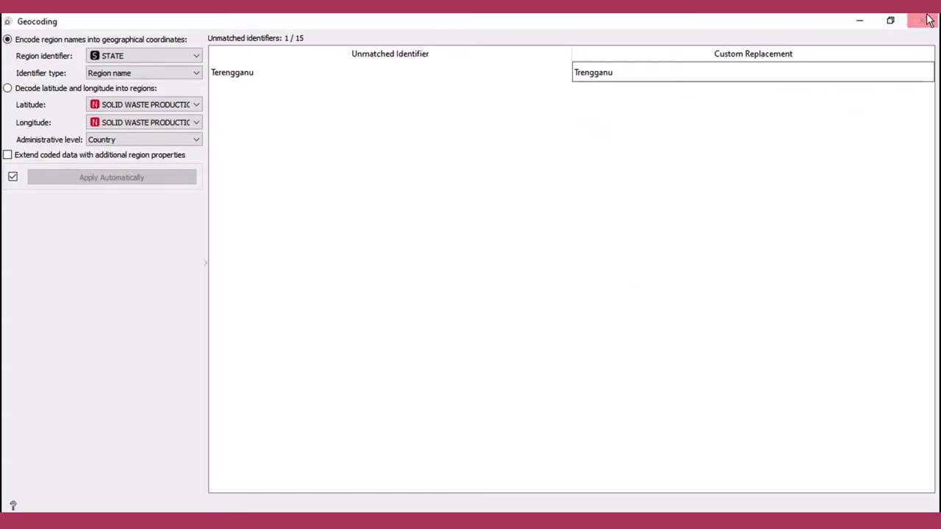
pyautogui.click(840, 121)
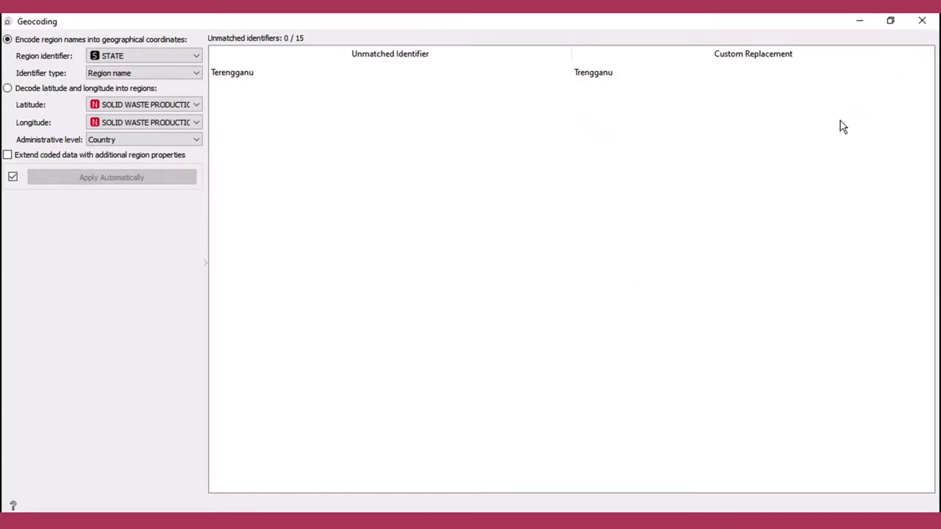
# Connect a Choropleth Map to Geocoding and raise its map detail to maximum
pyautogui.click(921, 21)
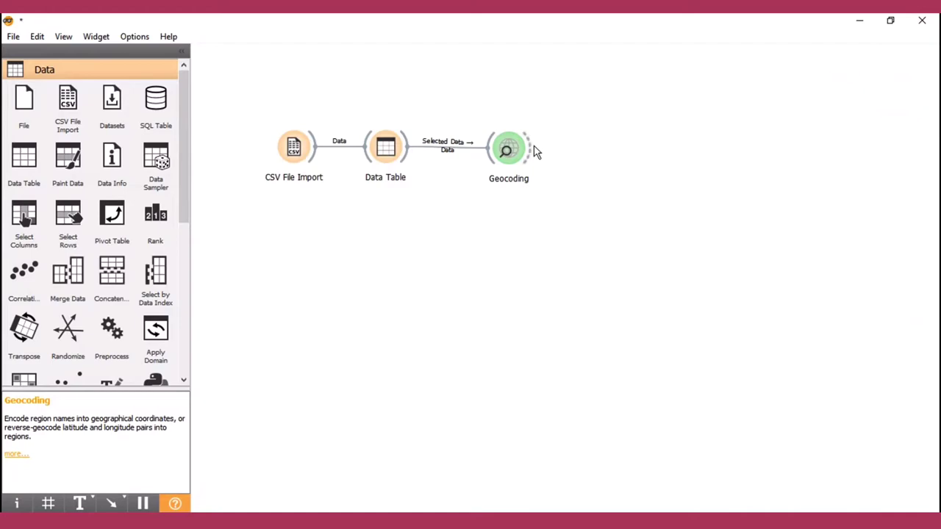
pyautogui.moveTo(532, 154); pyautogui.dragTo(594, 154)
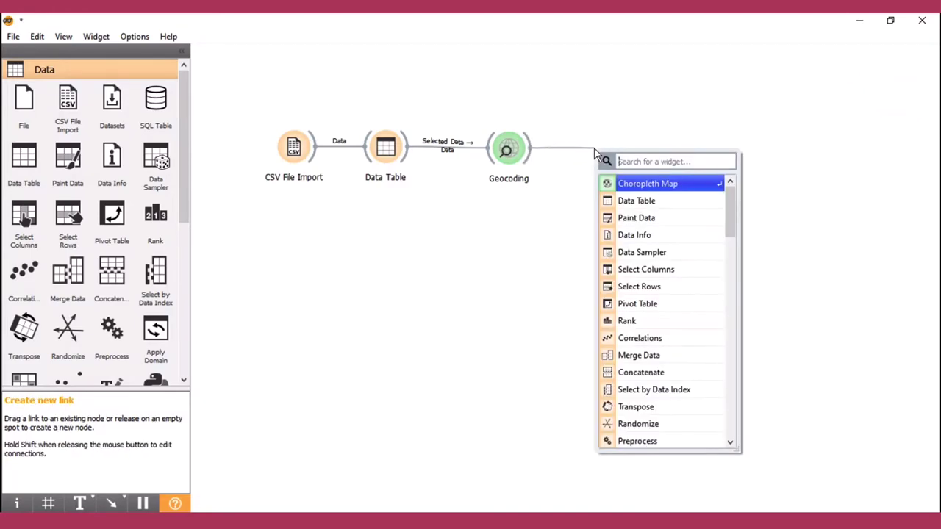
pyautogui.click(665, 190)
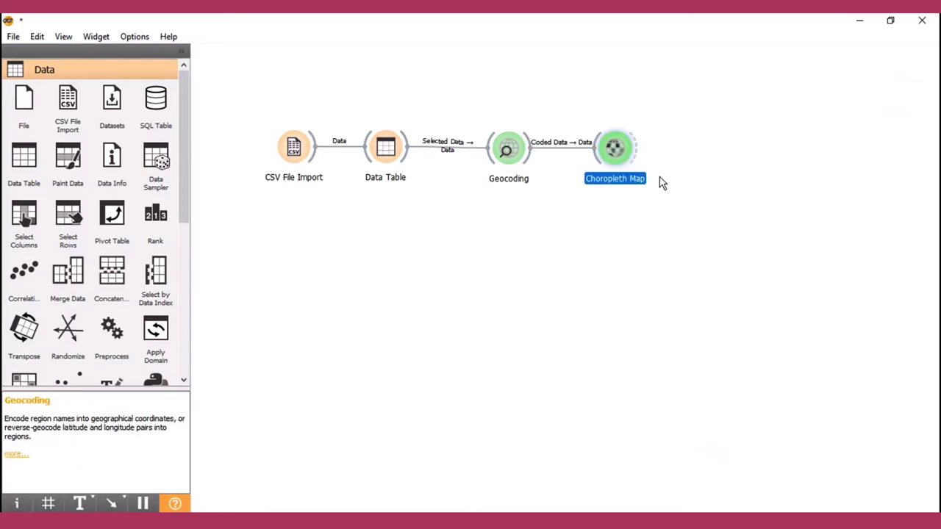
pyautogui.doubleClick(615, 149)
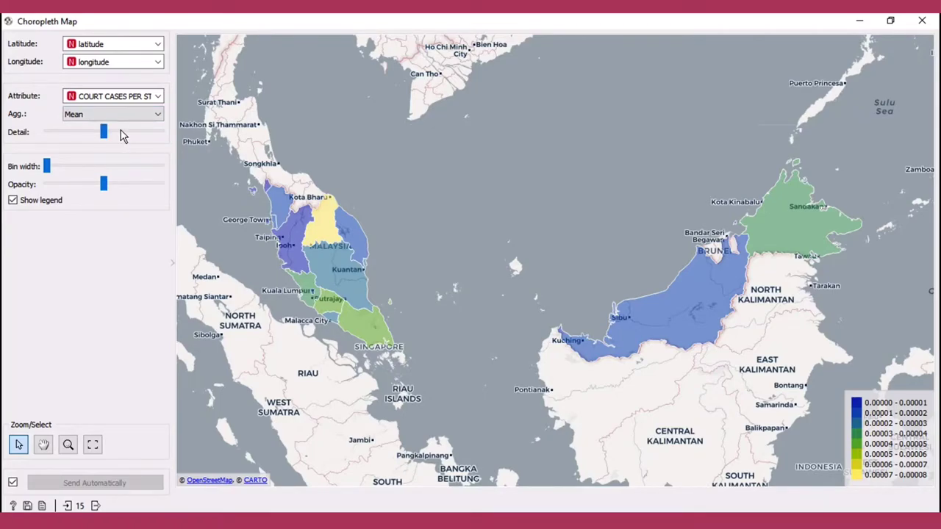
pyautogui.click(159, 133)
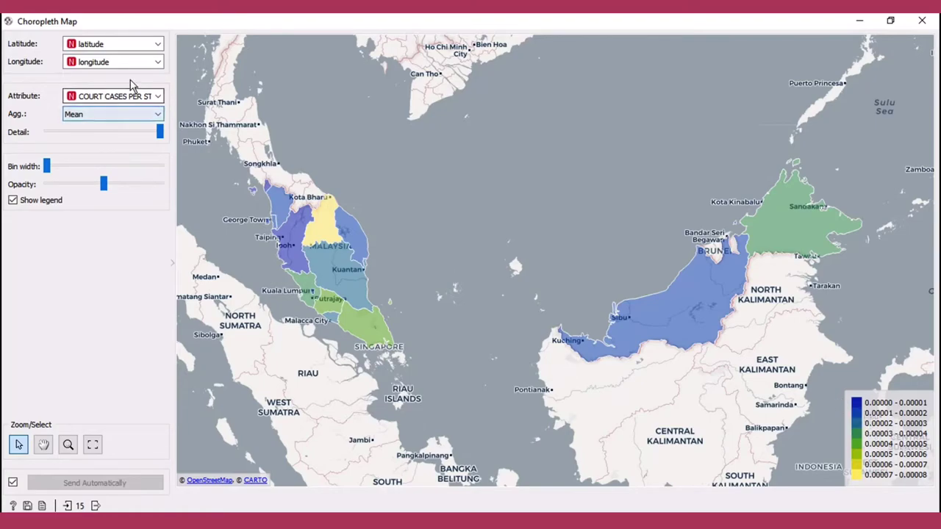
# Cycle the map attribute through COURT CASES and %, ending on SOLID WASTE PRODUCTION
pyautogui.click(156, 99)
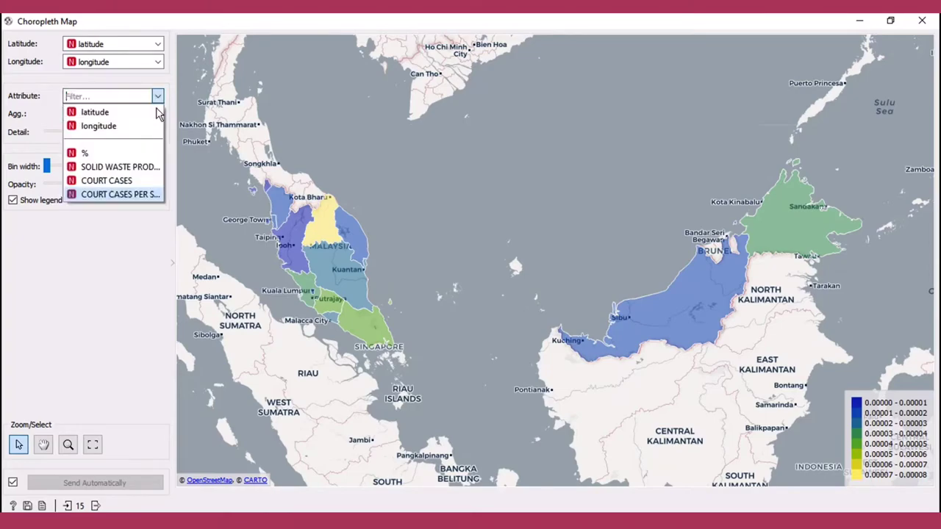
pyautogui.click(142, 183)
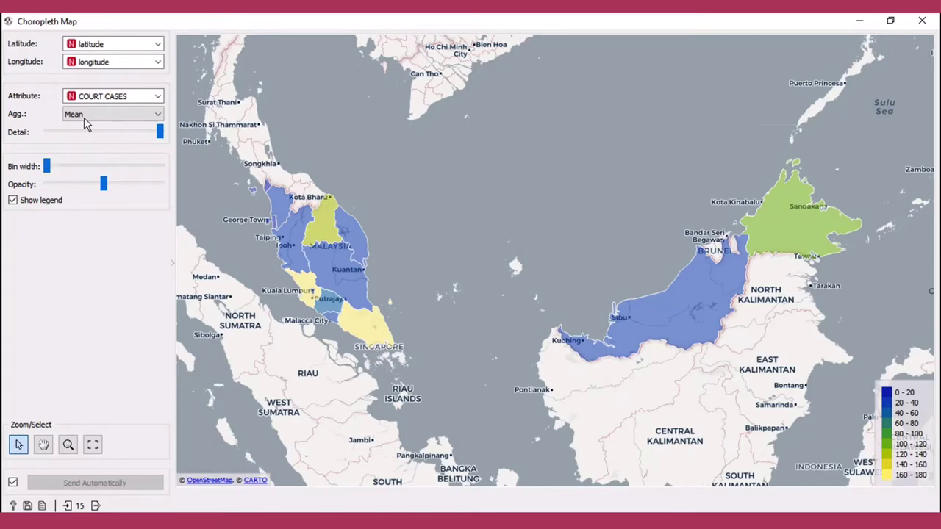
pyautogui.click(156, 98)
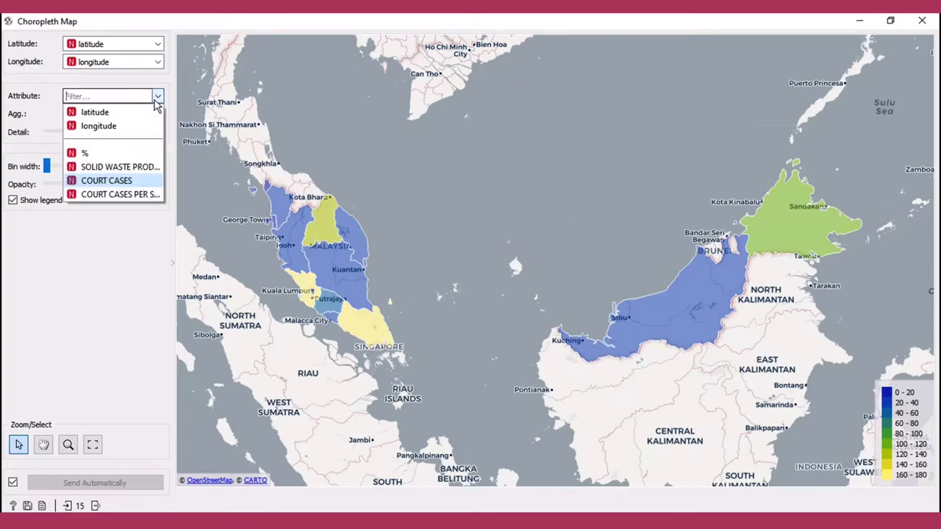
pyautogui.click(127, 155)
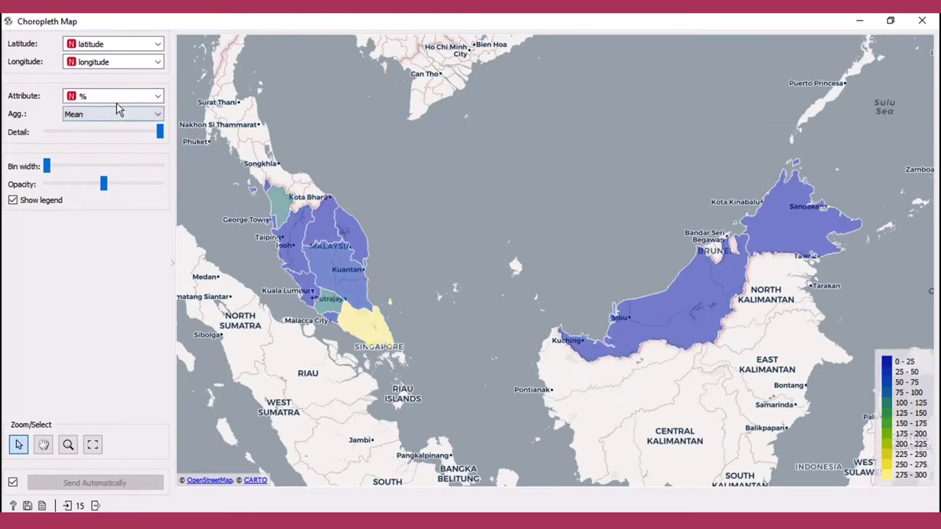
pyautogui.click(158, 96)
pyautogui.click(121, 167)
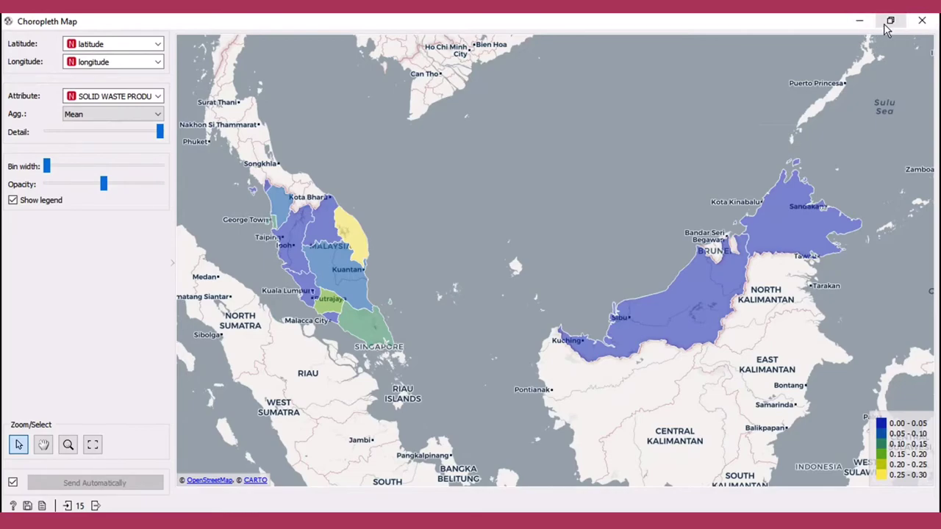
# Minimize the map window and switch to the Data_2011.xlsx workbook, scrolling sideways
pyautogui.click(858, 21)
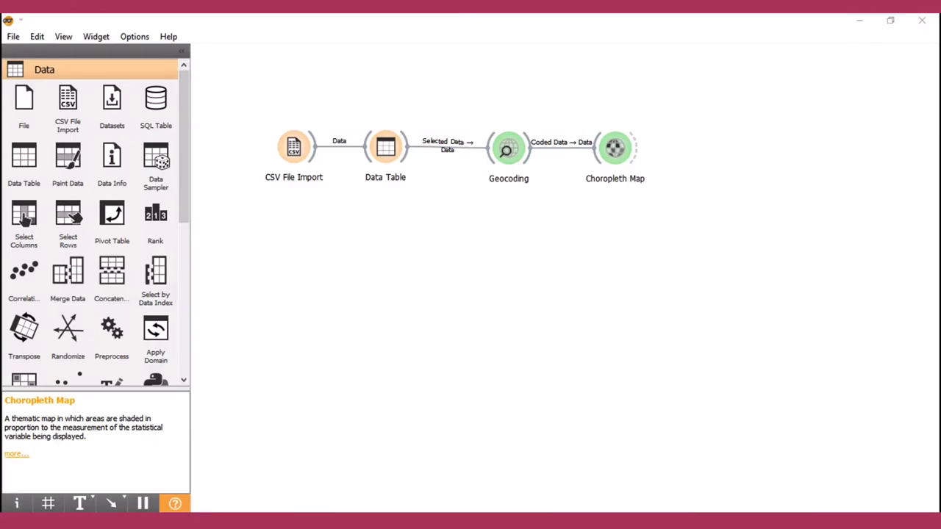
pyautogui.click(482, 463)
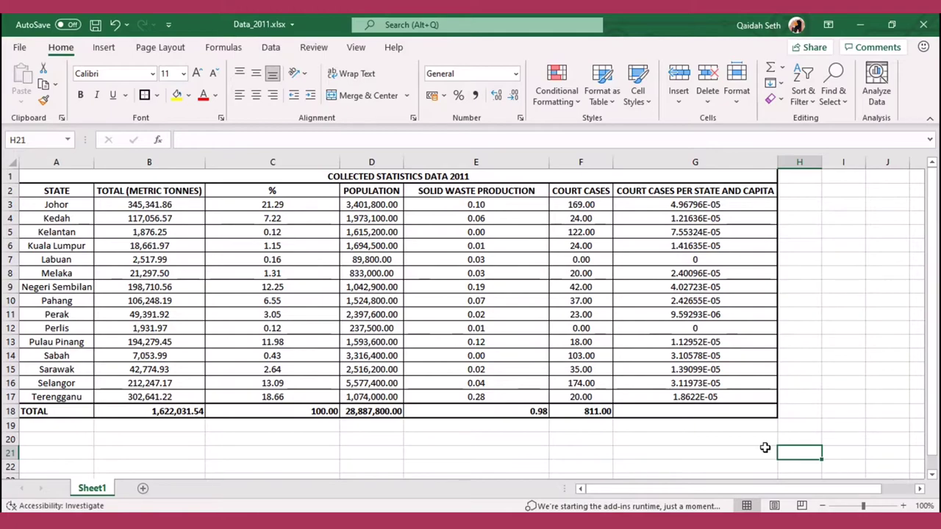
pyautogui.click(689, 489)
pyautogui.moveTo(689, 492); pyautogui.dragTo(724, 494)
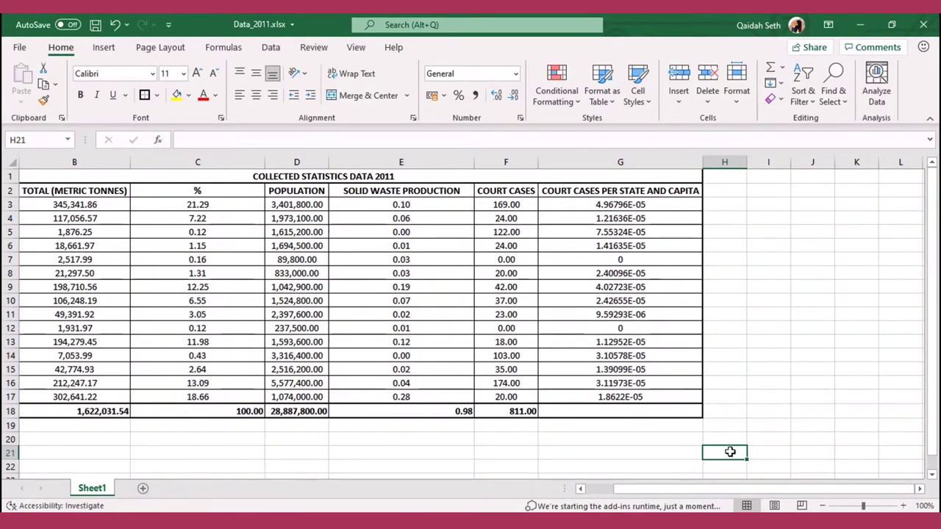
# Copy the state names A2:A17 into column I starting at I2
pyautogui.click(759, 193)
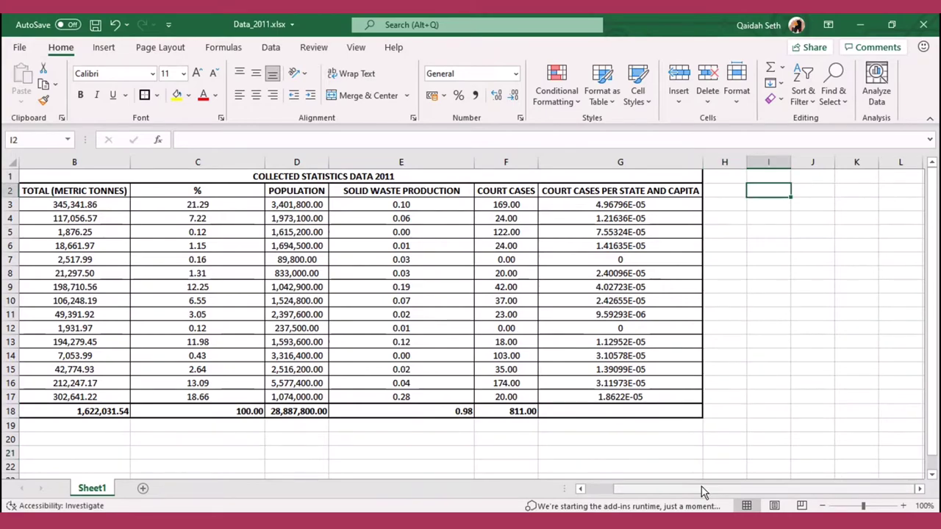
pyautogui.click(728, 489)
pyautogui.moveTo(674, 489); pyautogui.dragTo(645, 489)
pyautogui.moveTo(56, 184); pyautogui.dragTo(56, 395)
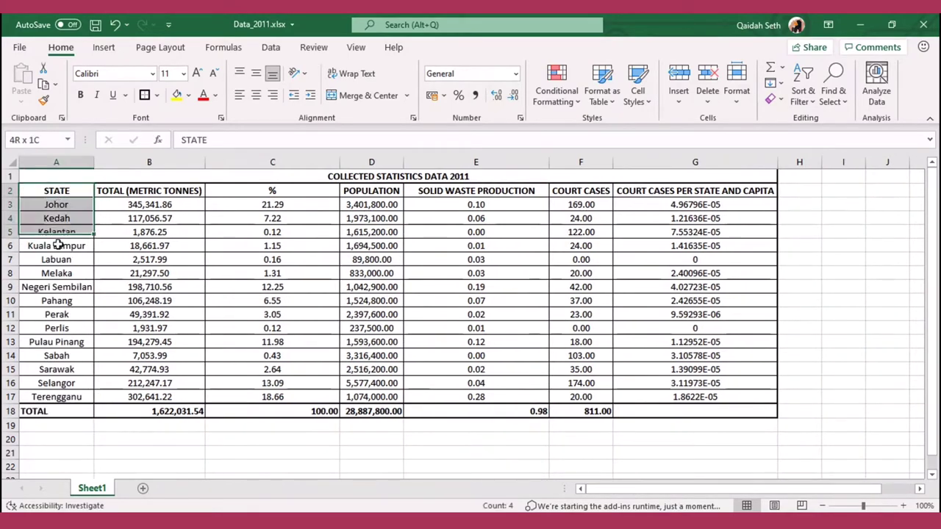
pyautogui.hotkey('ctrl', 'c')
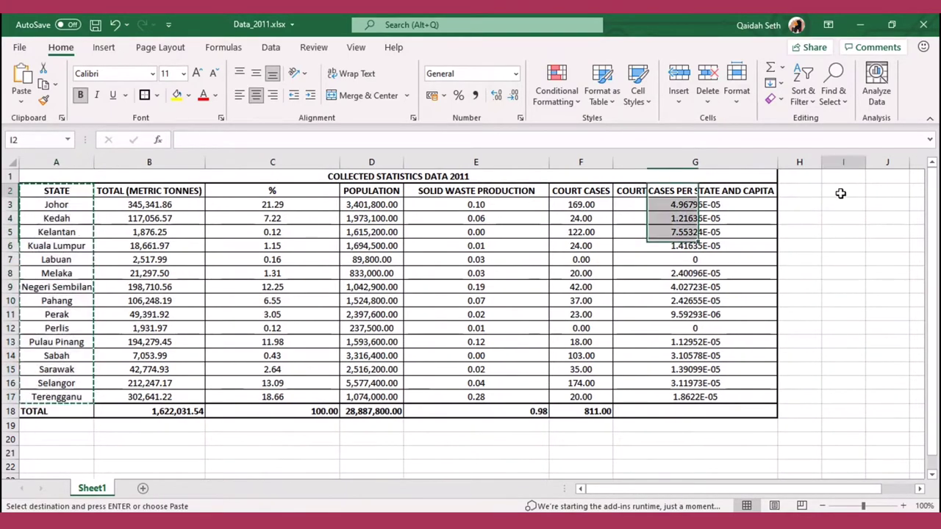
pyautogui.rightClick(840, 192)
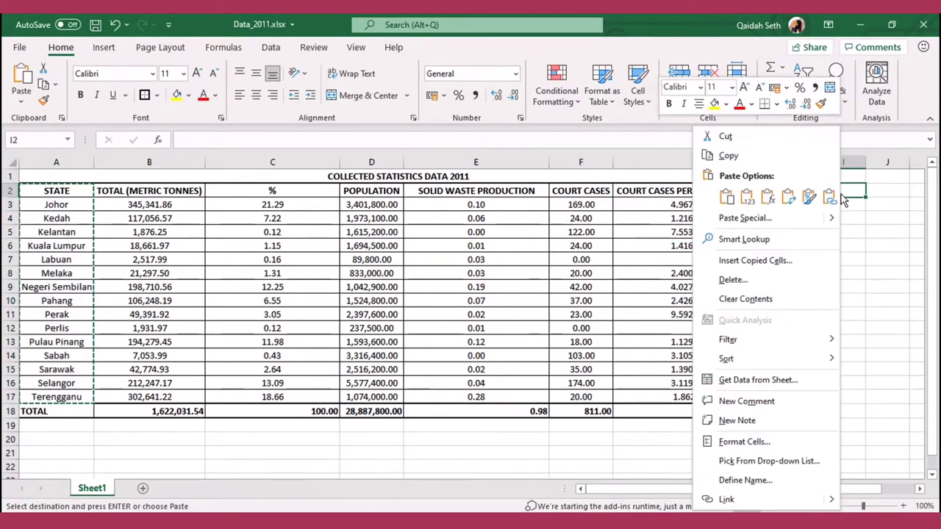
pyautogui.click(766, 198)
# Paste the solid waste and court cases columns E2:F17 as values into J2
pyautogui.moveTo(806, 496); pyautogui.dragTo(838, 494)
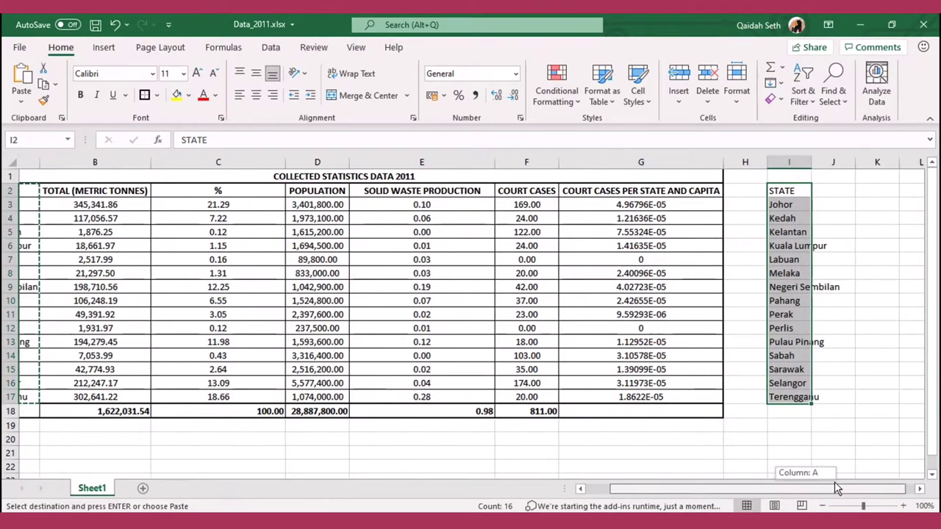
pyautogui.moveTo(435, 191); pyautogui.dragTo(512, 398)
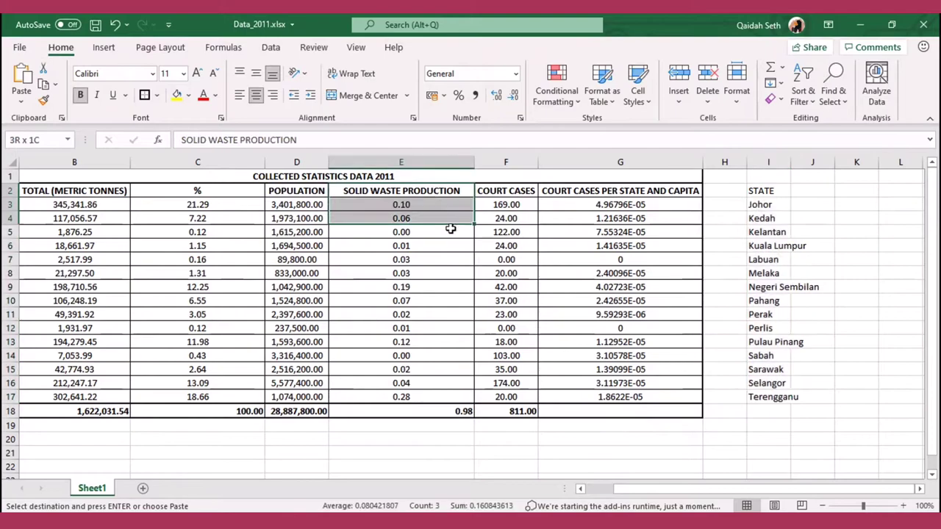
pyautogui.hotkey('ctrl', 'c')
pyautogui.click(825, 190)
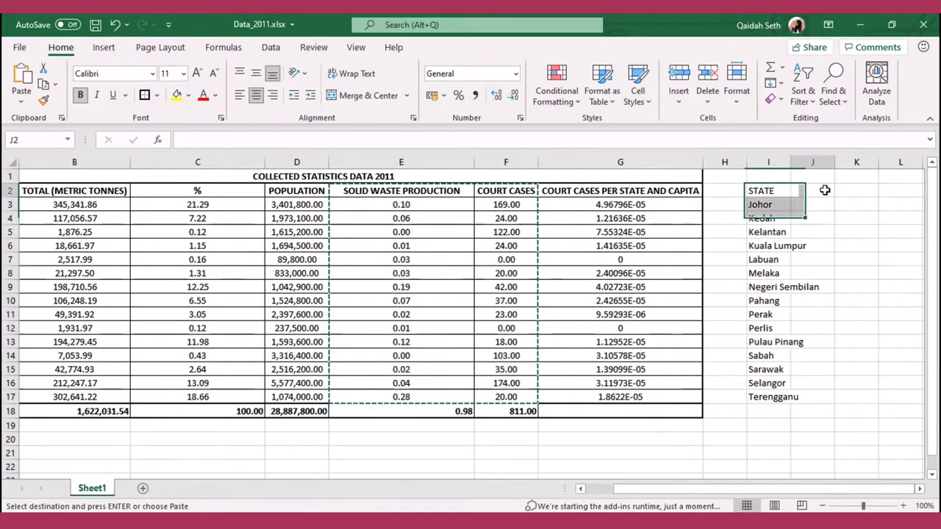
pyautogui.rightClick(826, 190)
pyautogui.click(728, 200)
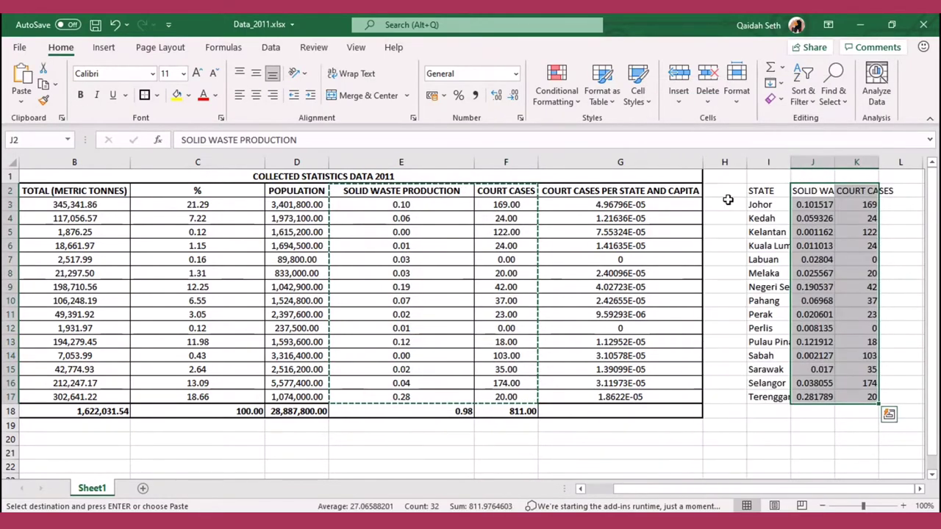
# Widen column I and auto-fit columns J:K, then clear the copy selection
pyautogui.moveTo(790, 161); pyautogui.dragTo(826, 161)
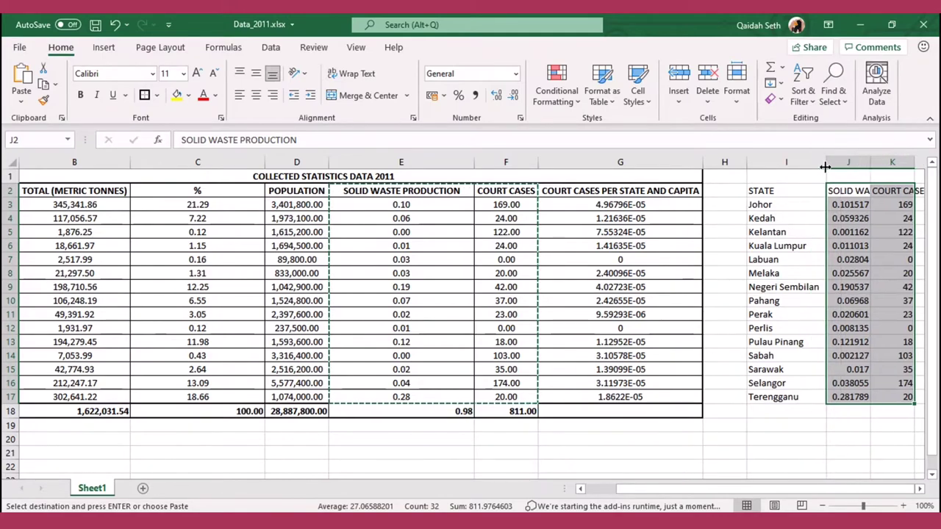
pyautogui.doubleClick(870, 162)
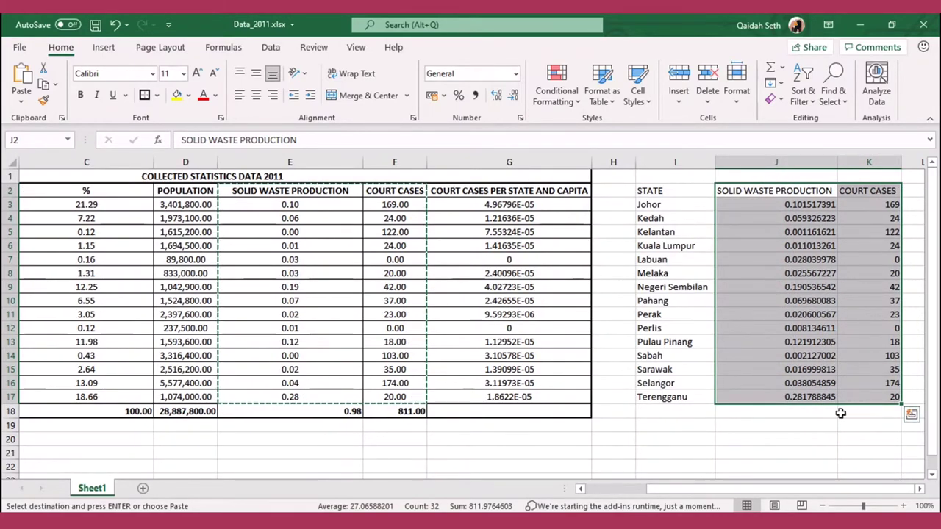
pyautogui.moveTo(838, 411); pyautogui.dragTo(801, 423)
pyautogui.click(834, 342)
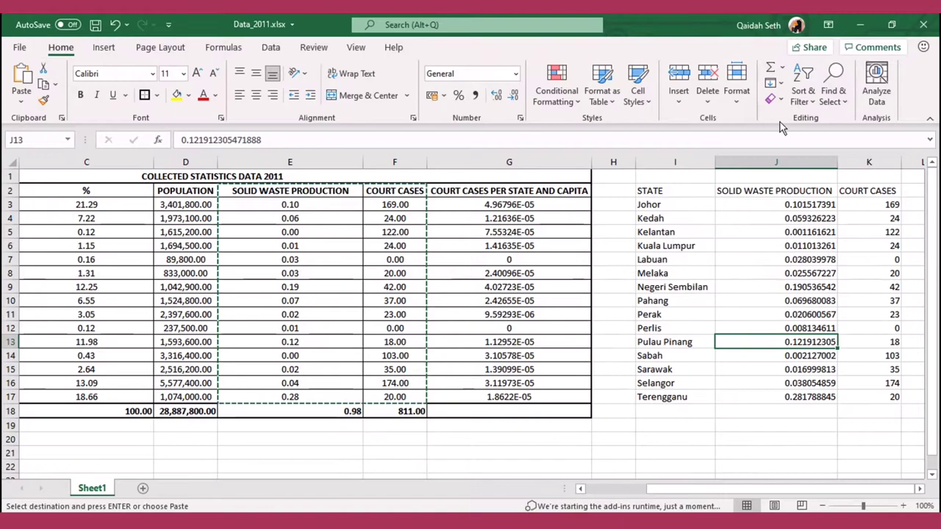
pyautogui.click(509, 453)
pyautogui.press('Escape')
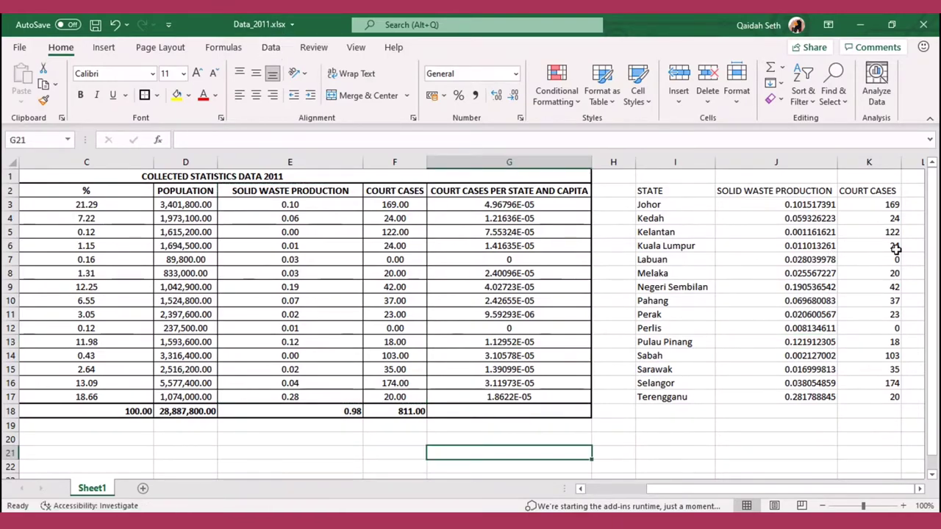
# Choose the Correlation tool from Data Analysis
pyautogui.click(270, 47)
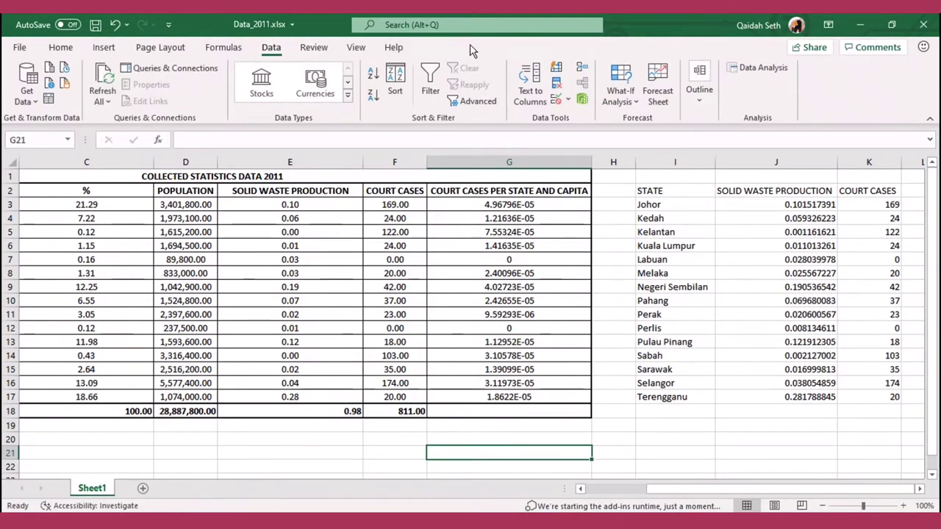
pyautogui.click(765, 69)
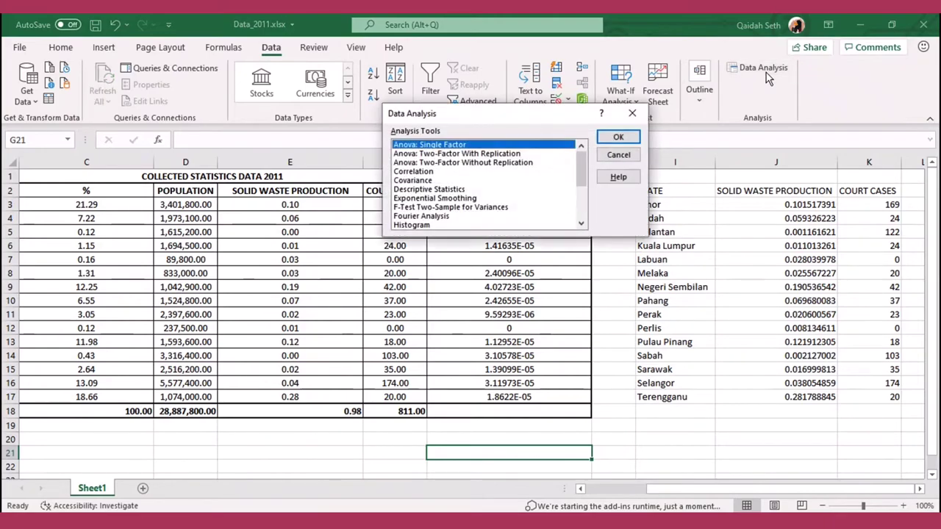
pyautogui.click(412, 171)
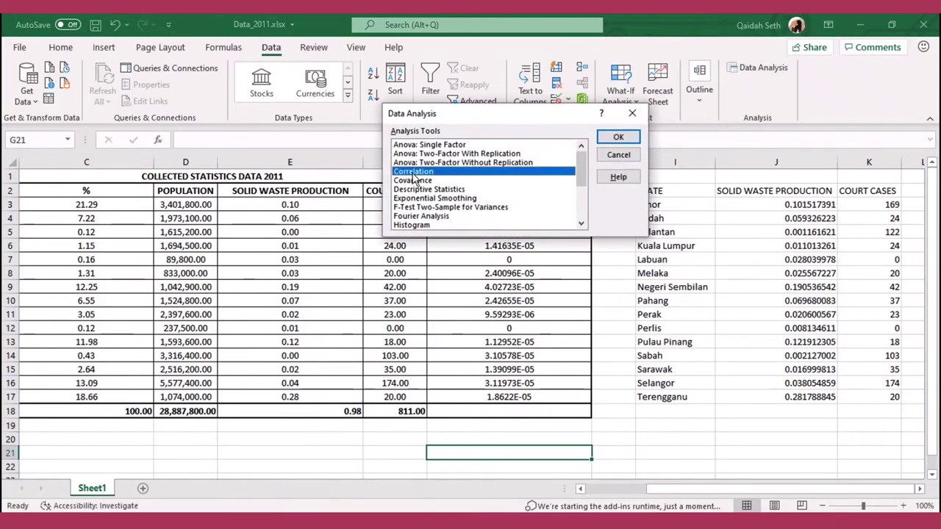
pyautogui.click(618, 138)
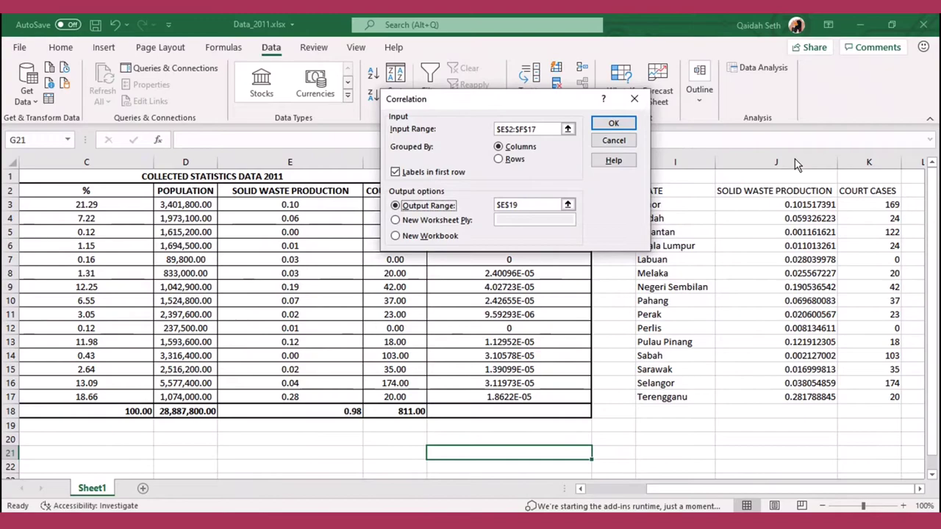
# Run the correlation on input $J$2:$K$17 with labels, output at $I$20
pyautogui.click(540, 129)
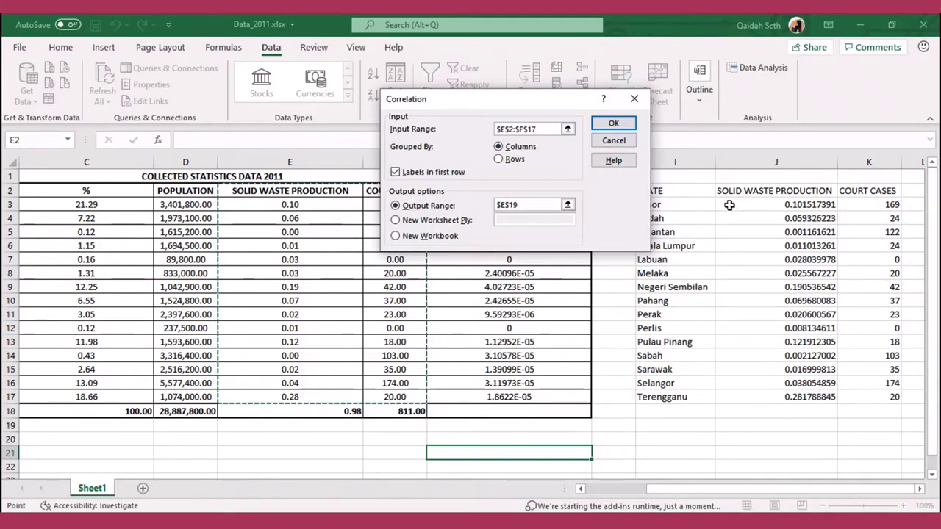
pyautogui.moveTo(739, 209)
pyautogui.mouseDown()
pyautogui.moveTo(868, 383)
pyautogui.moveTo(867, 397)
pyautogui.mouseUp()
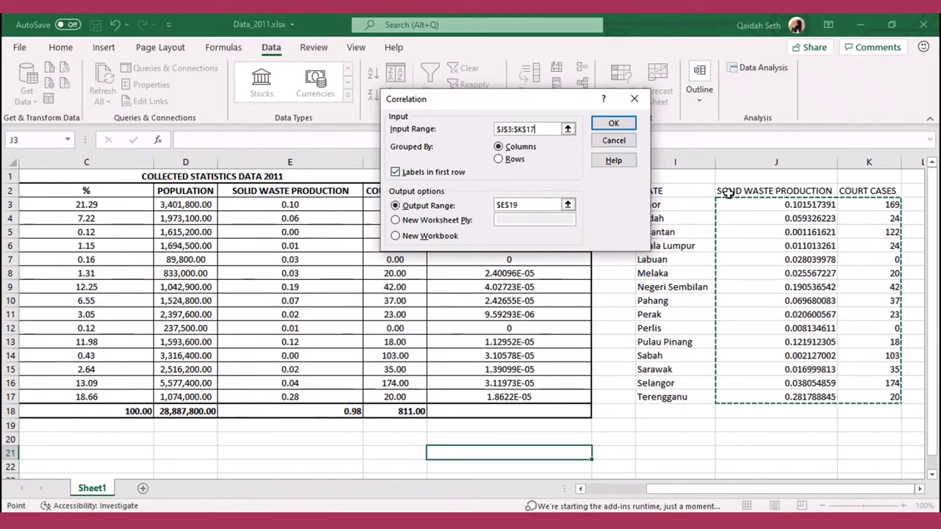
pyautogui.moveTo(729, 193); pyautogui.dragTo(873, 394)
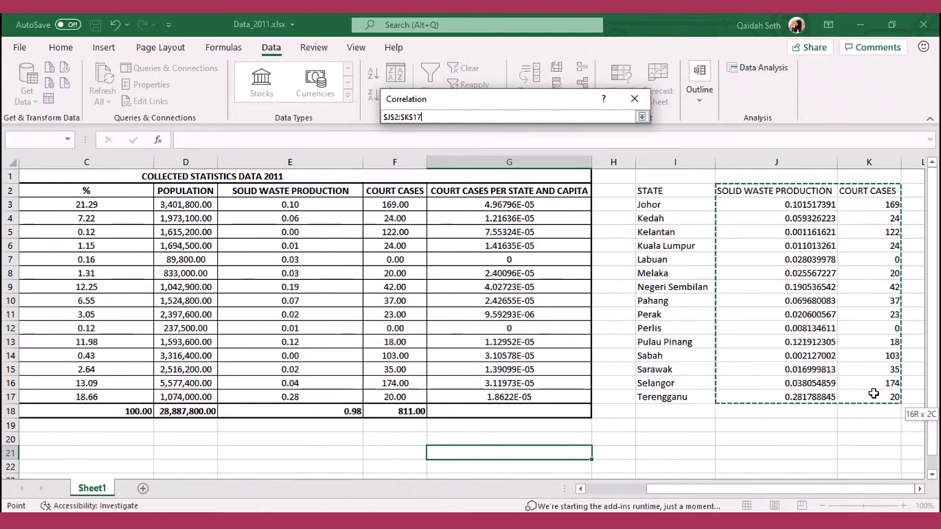
pyautogui.moveTo(873, 393); pyautogui.dragTo(873, 393)
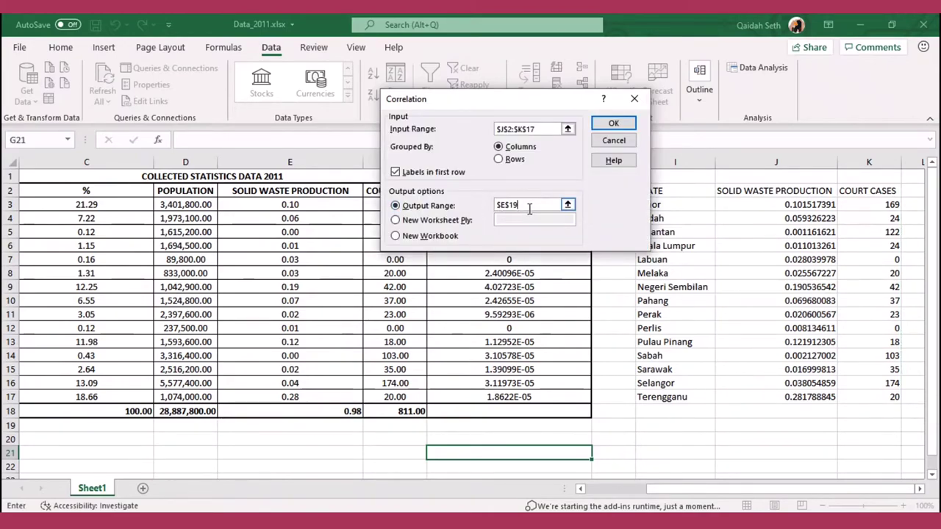
pyautogui.press('BackSpace')
pyautogui.click(651, 437)
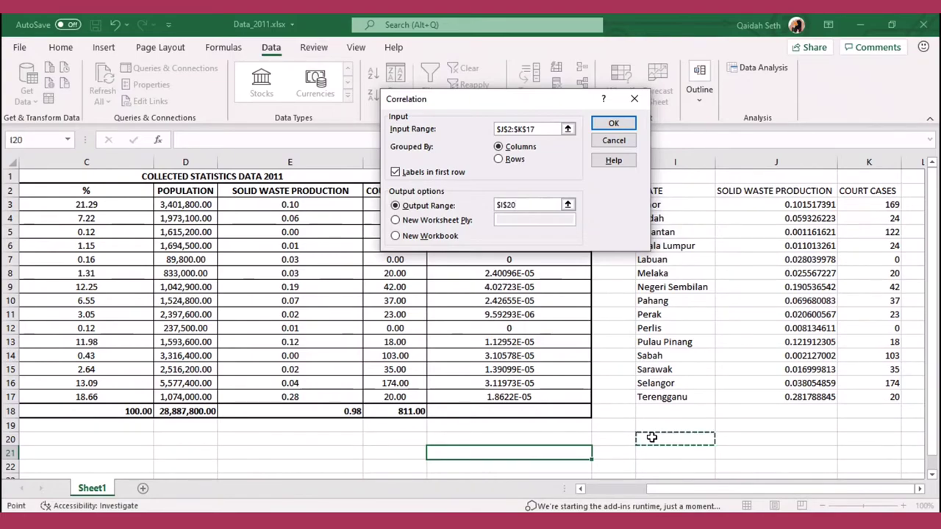
pyautogui.click(602, 123)
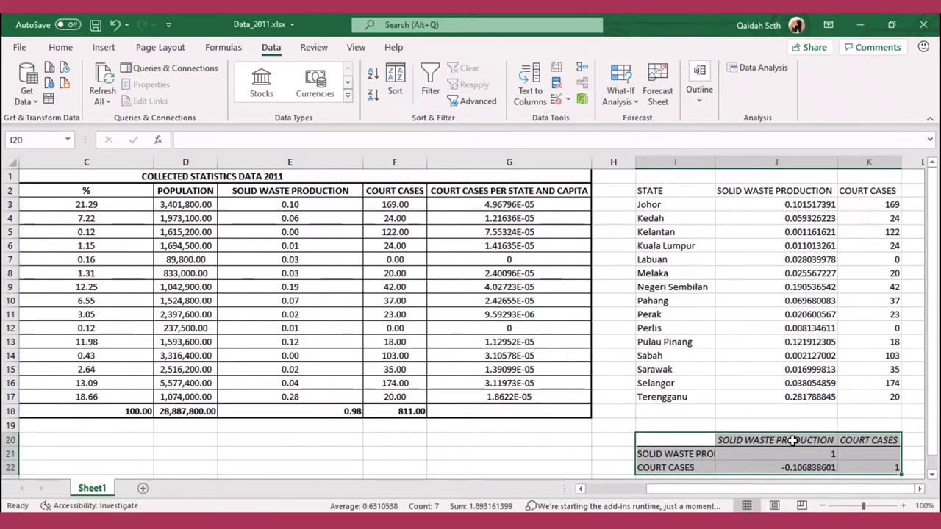
# Deselect the correlation table and select the state data from I2 to K17
pyautogui.scroll(-2, 804, 361)
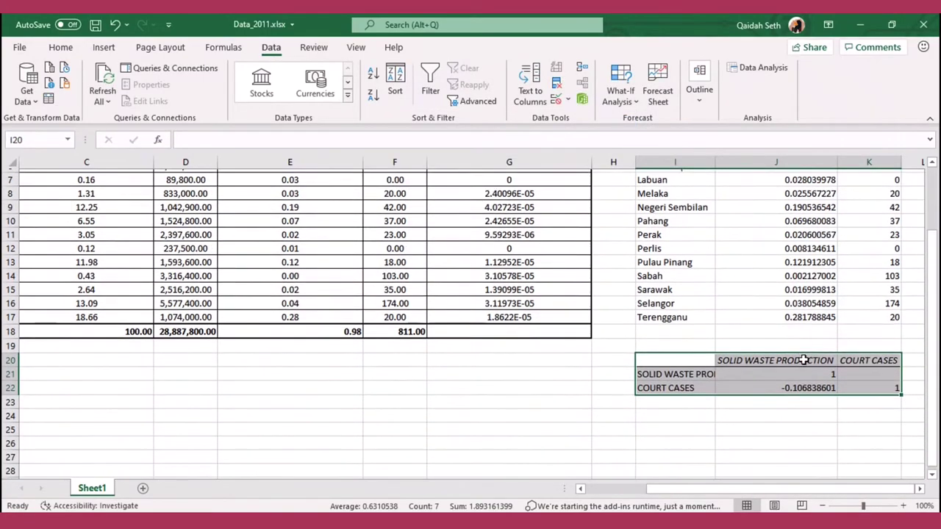
pyautogui.click(819, 438)
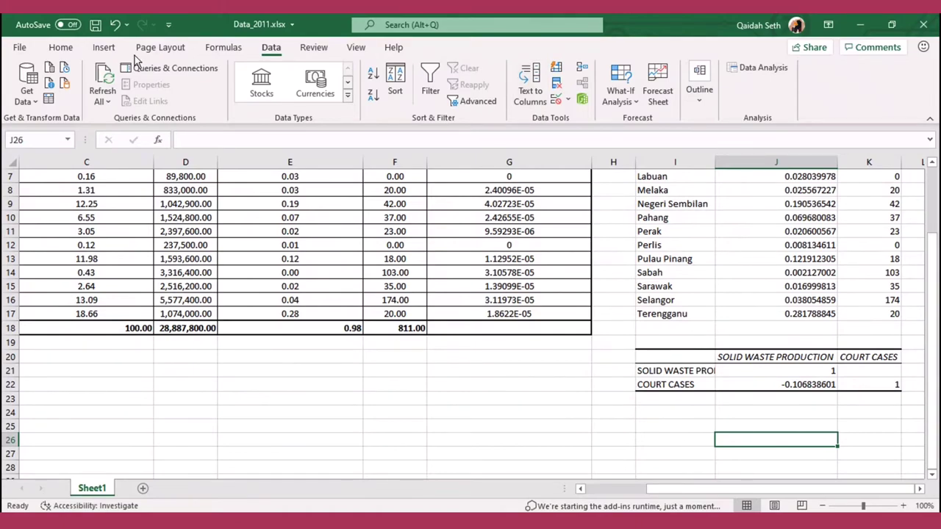
pyautogui.scroll(2, 717, 259)
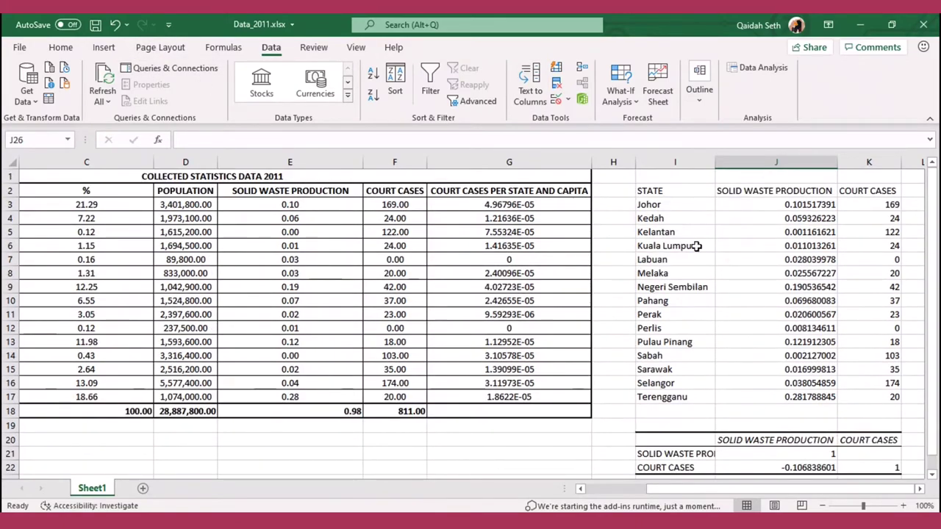
pyautogui.moveTo(656, 190)
pyautogui.mouseDown()
pyautogui.moveTo(868, 300)
pyautogui.moveTo(884, 394)
pyautogui.mouseUp()
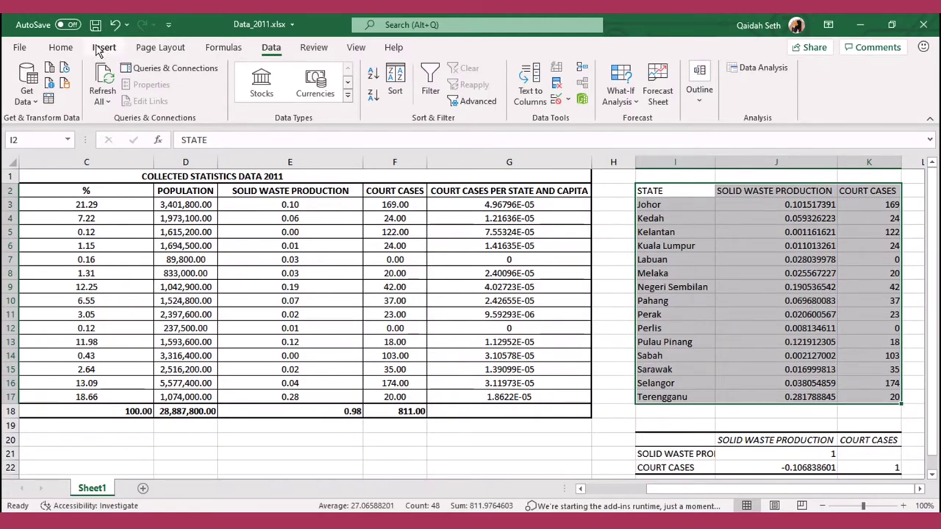
# Insert a 2-D line chart of solid waste production and court cases per state
pyautogui.click(101, 49)
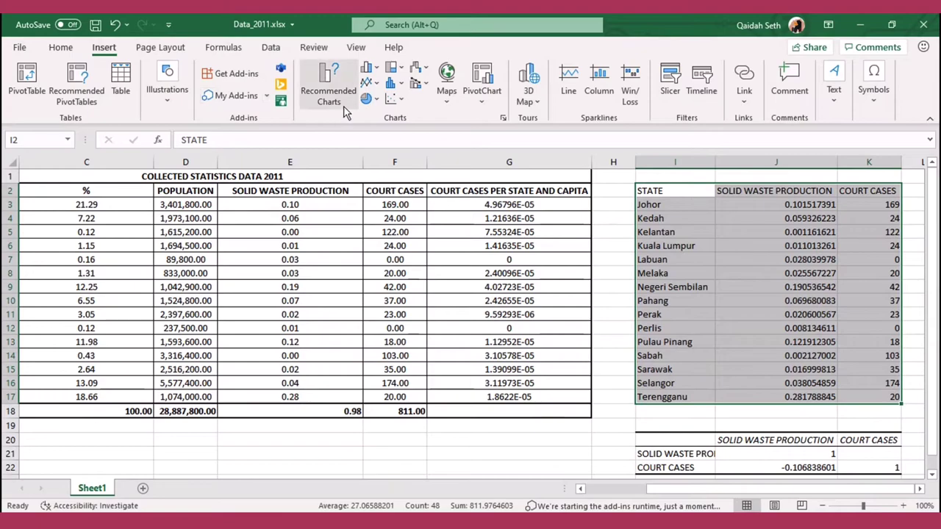
pyautogui.click(369, 82)
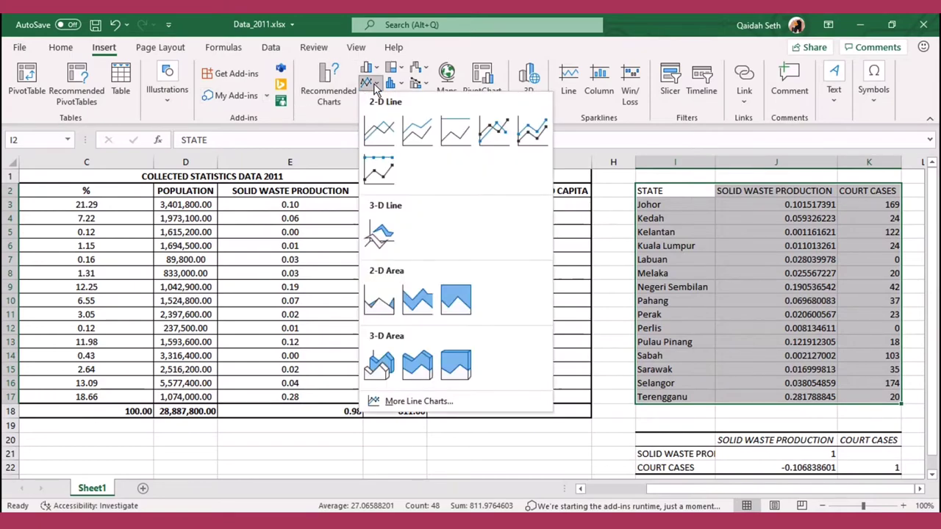
pyautogui.click(380, 131)
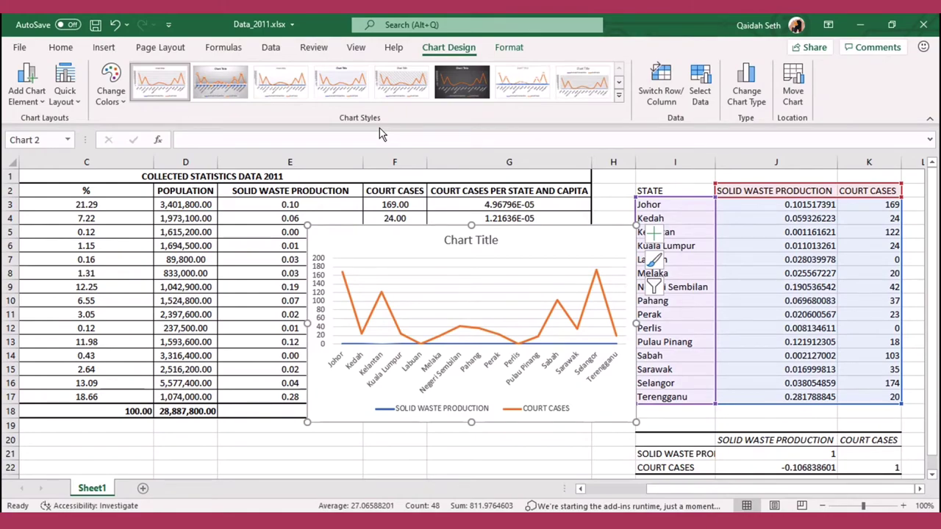
# Drag the new chart down and left so it sits below the data table
pyautogui.moveTo(572, 233); pyautogui.dragTo(555, 294)
pyautogui.scroll(-2, 555, 293)
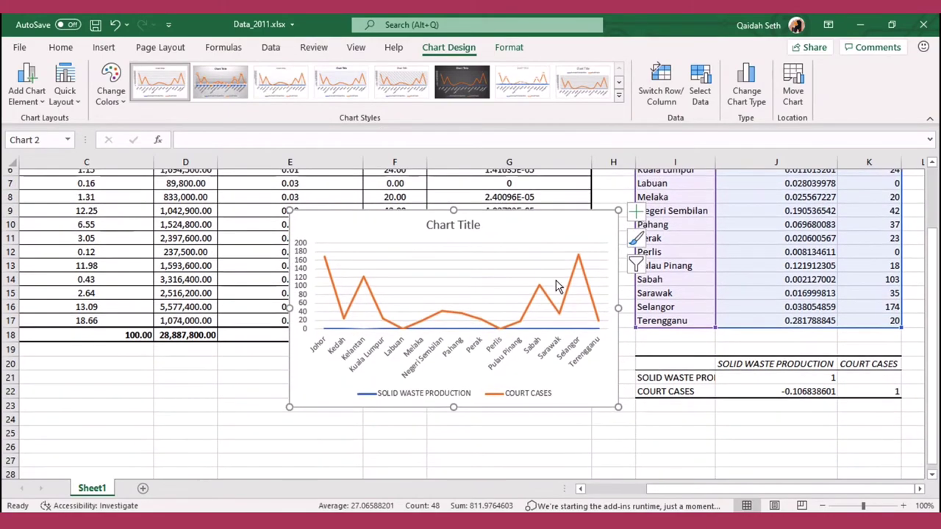
pyautogui.scroll(1, 556, 243)
pyautogui.scroll(-1, 561, 257)
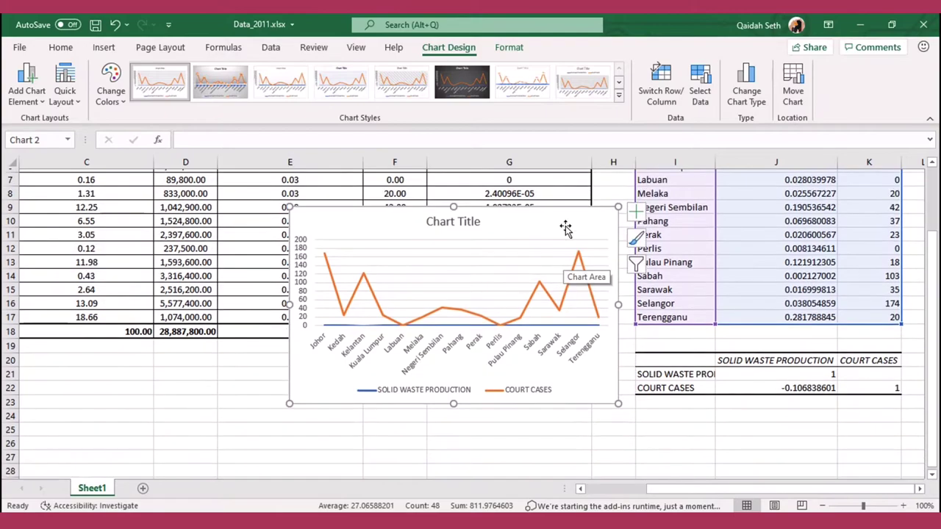
pyautogui.moveTo(552, 216)
pyautogui.mouseDown()
pyautogui.moveTo(535, 329)
pyautogui.moveTo(541, 251)
pyautogui.moveTo(533, 266)
pyautogui.mouseUp()
pyautogui.scroll(-1, 544, 305)
pyautogui.scroll(-1, 536, 264)
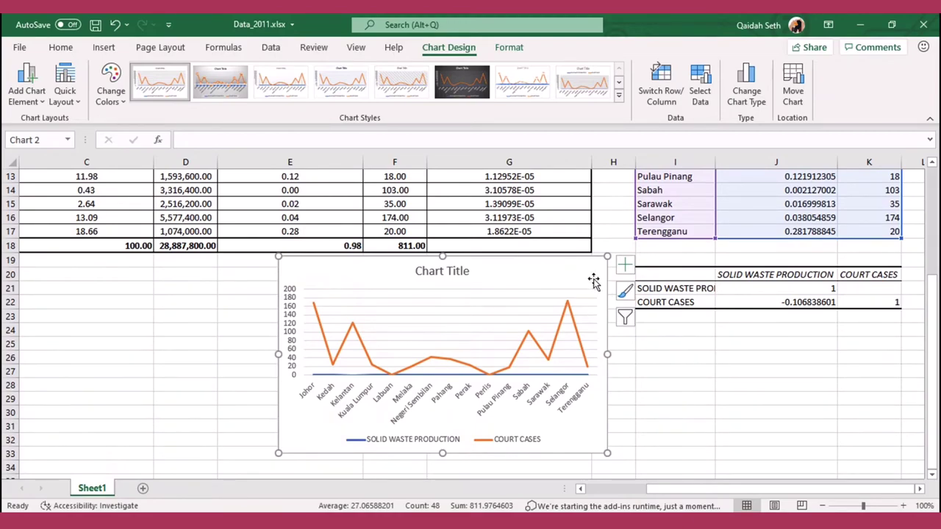
# Set the chart area border to No line
pyautogui.doubleClick(566, 273)
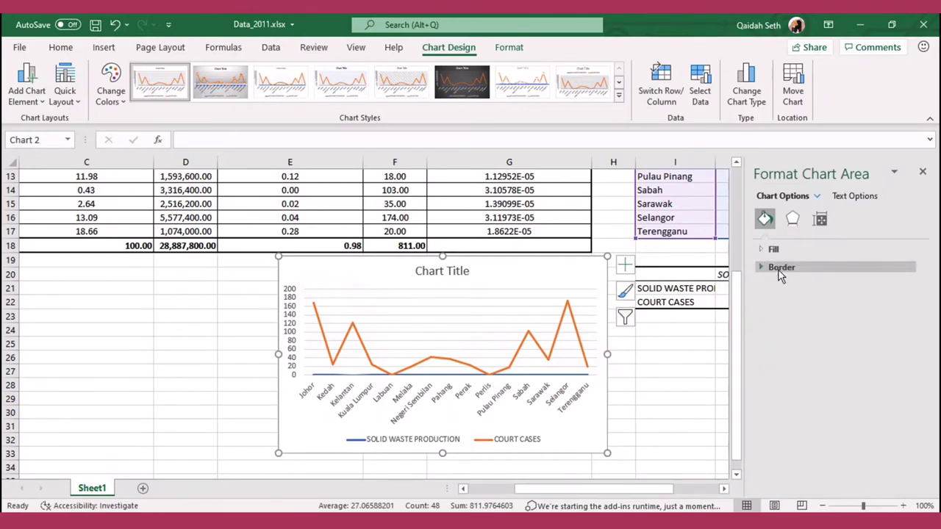
pyautogui.click(776, 269)
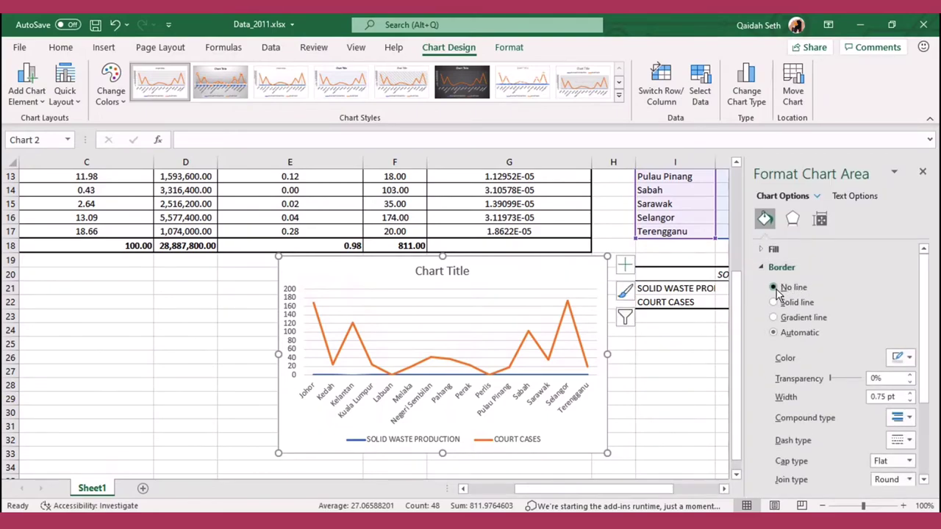
pyautogui.click(774, 288)
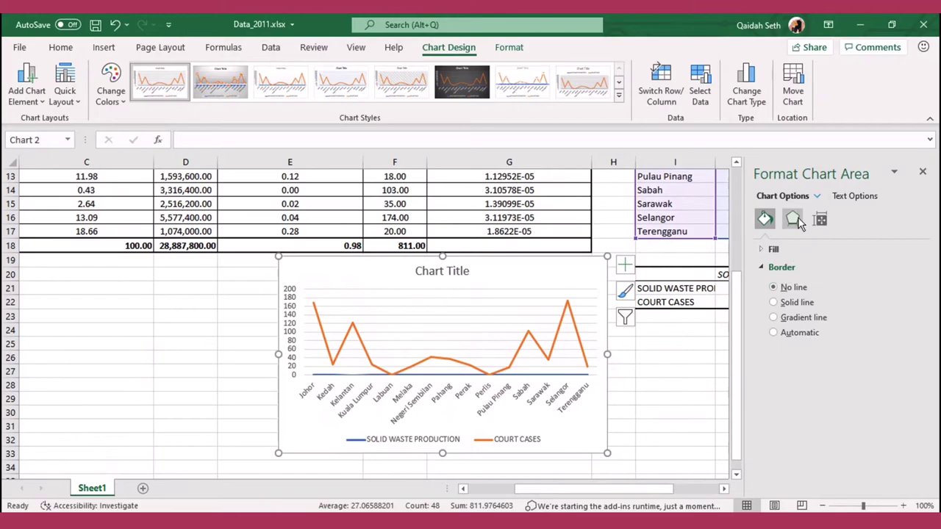
# Retitle the chart 'Corellation Graph'
pyautogui.click(457, 272)
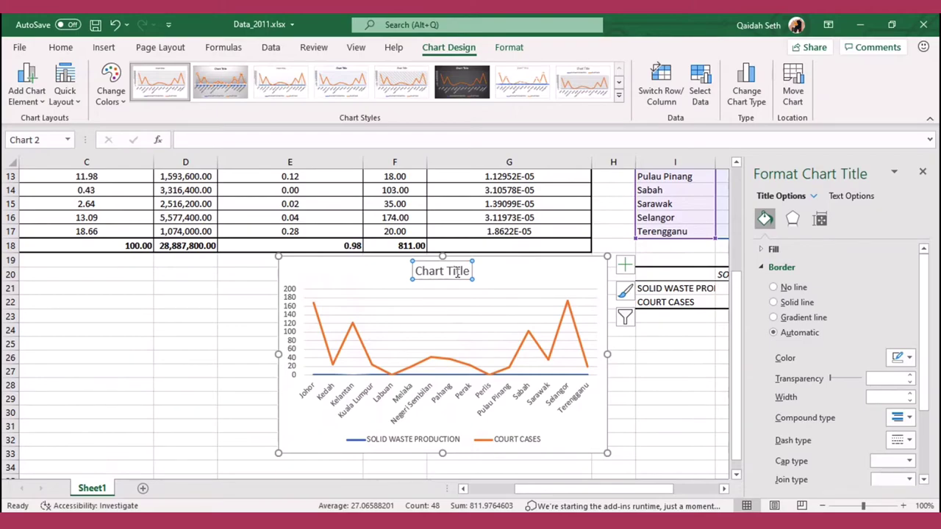
pyautogui.write('Corellation Graph')
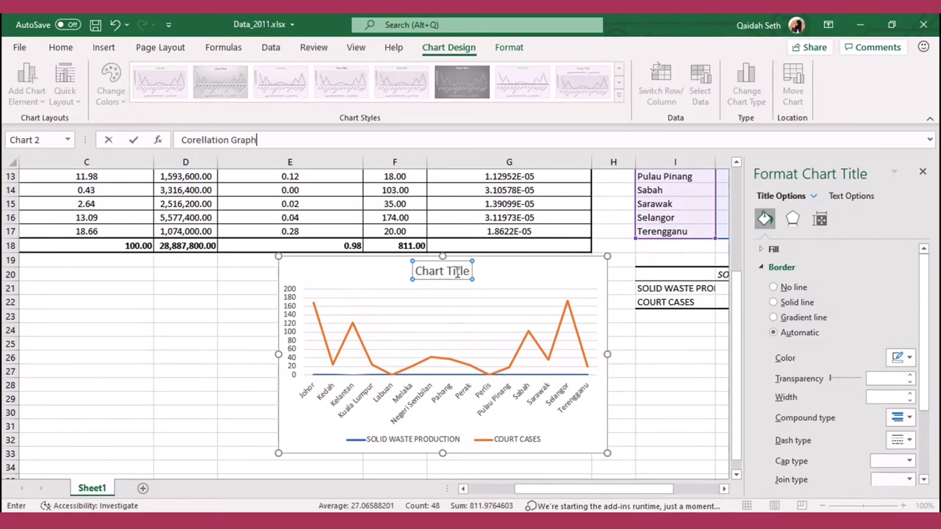
pyautogui.press('Return')
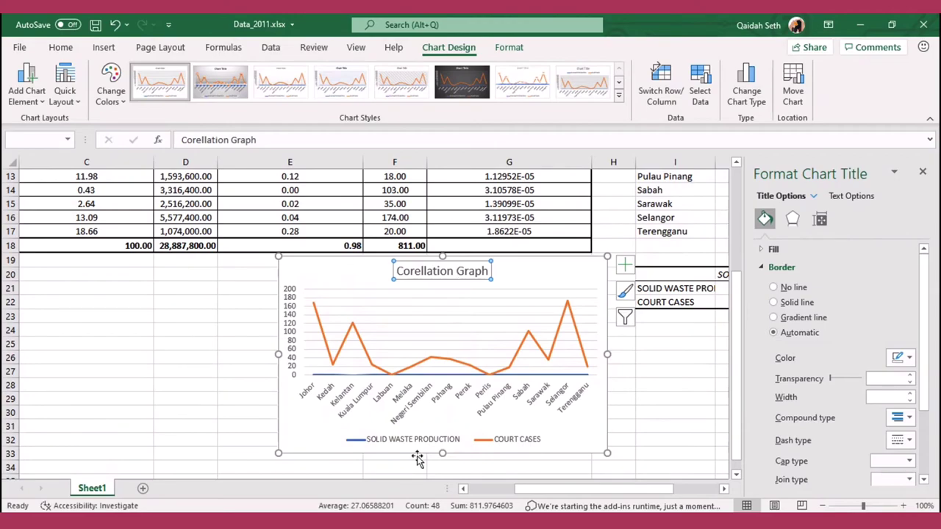
pyautogui.click(624, 264)
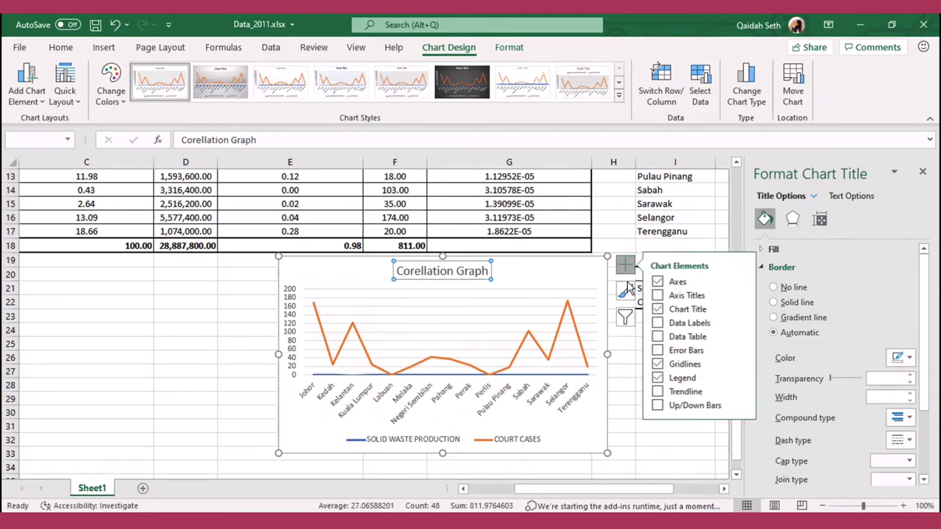
# Add axis titles and label the vertical axis 'Value per capita'
pyautogui.click(676, 296)
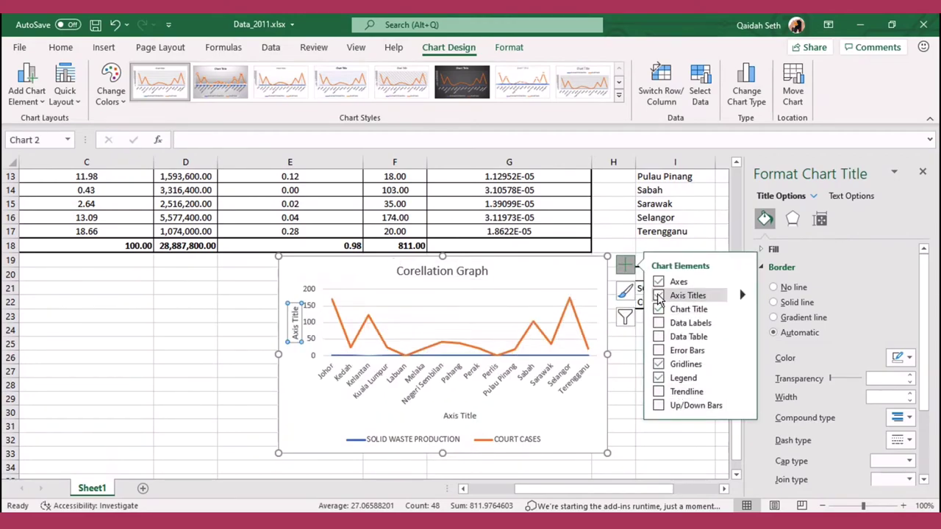
pyautogui.click(294, 323)
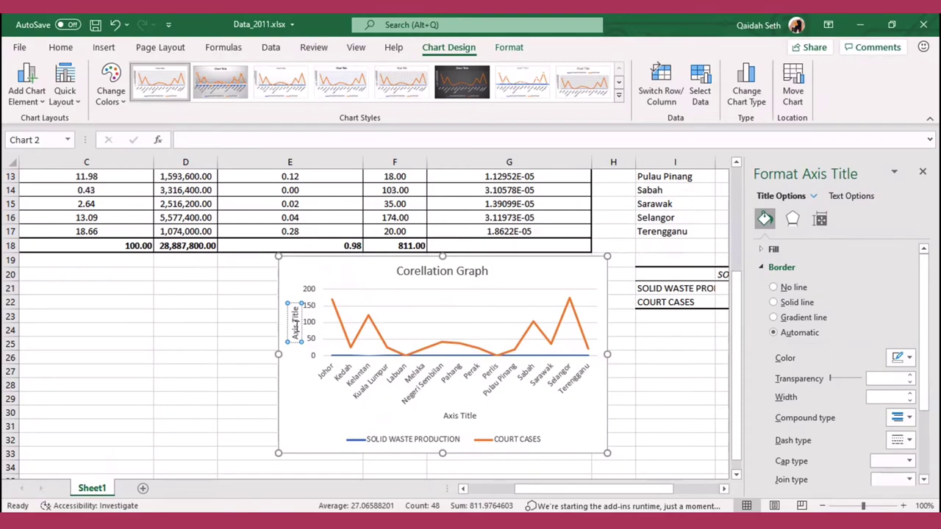
pyautogui.write('ak')
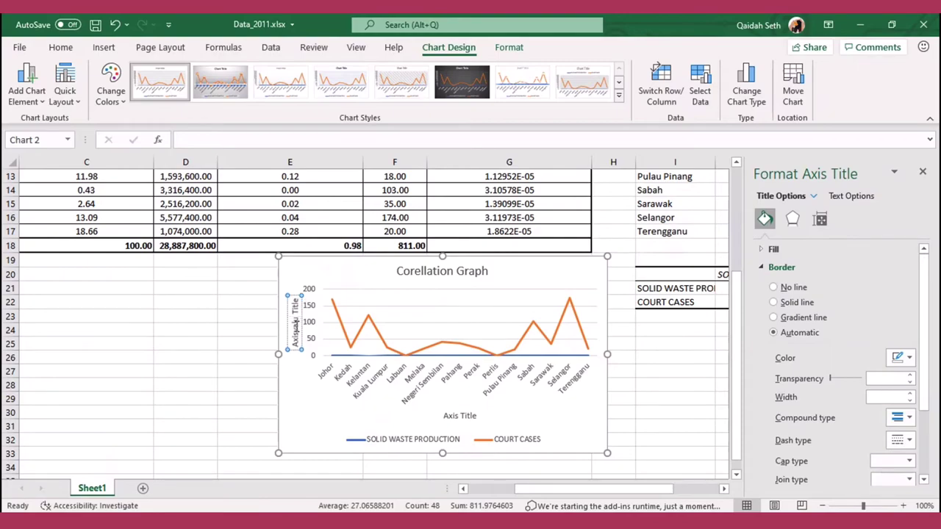
pyautogui.press('BackSpace')
pyautogui.press('BackSpace')
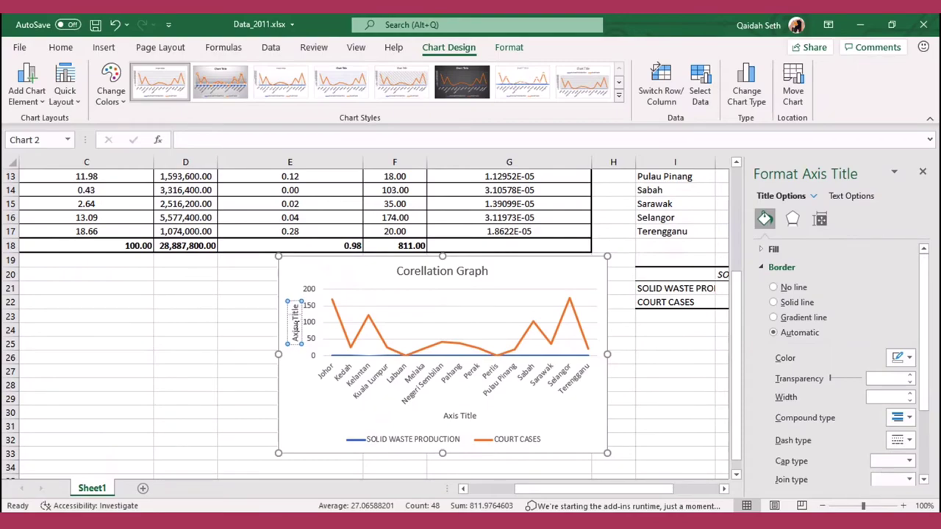
pyautogui.press('BackSpace')
pyautogui.press('BackSpace')
pyautogui.press('BackSpace')
pyautogui.press('BackSpace')
pyautogui.press('BackSpace')
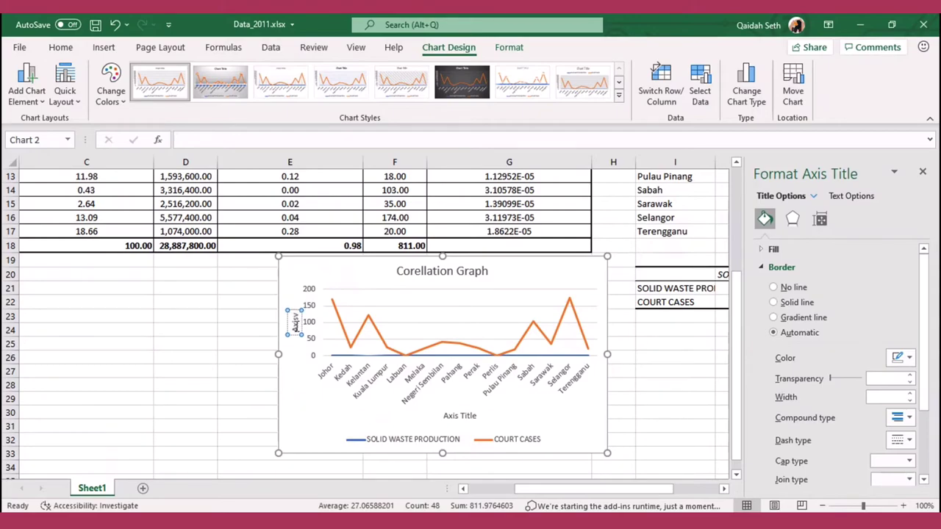
pyautogui.press('BackSpace')
pyautogui.press('BackSpace')
pyautogui.press('BackSpace')
pyautogui.press('BackSpace')
pyautogui.press('BackSpace')
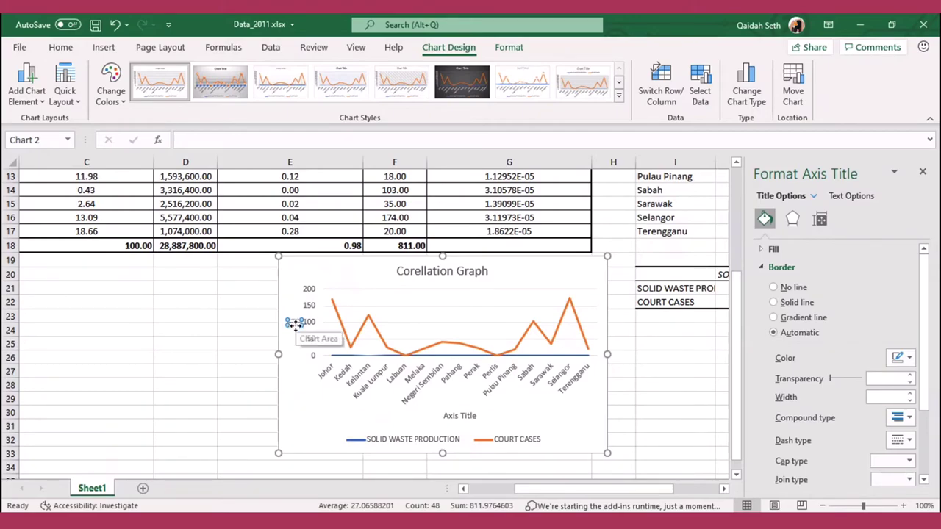
pyautogui.write('Value')
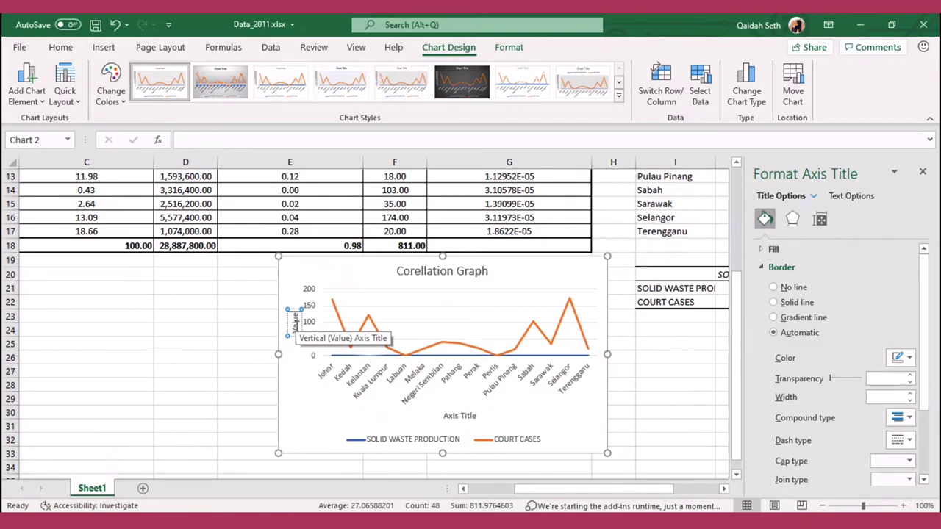
pyautogui.write(' per ')
pyautogui.write('capita')
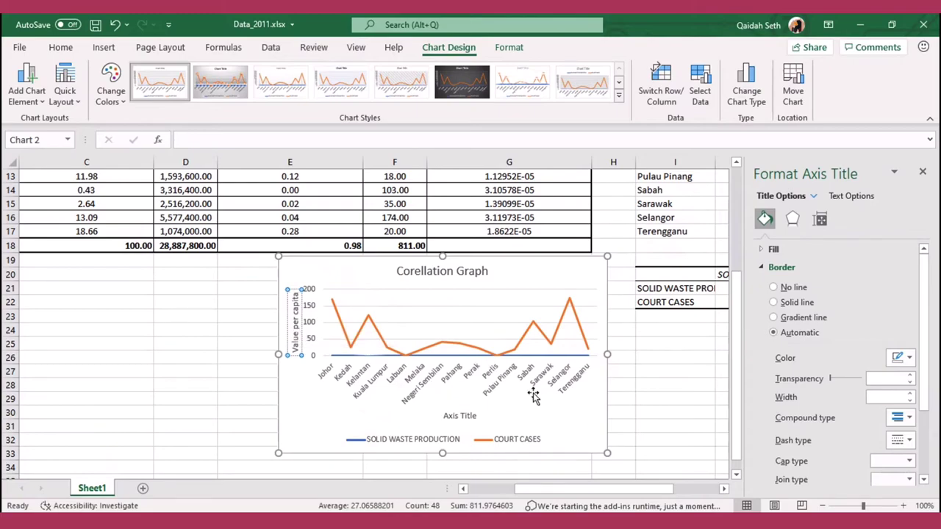
# Label the horizontal axis title 'State'
pyautogui.click(471, 416)
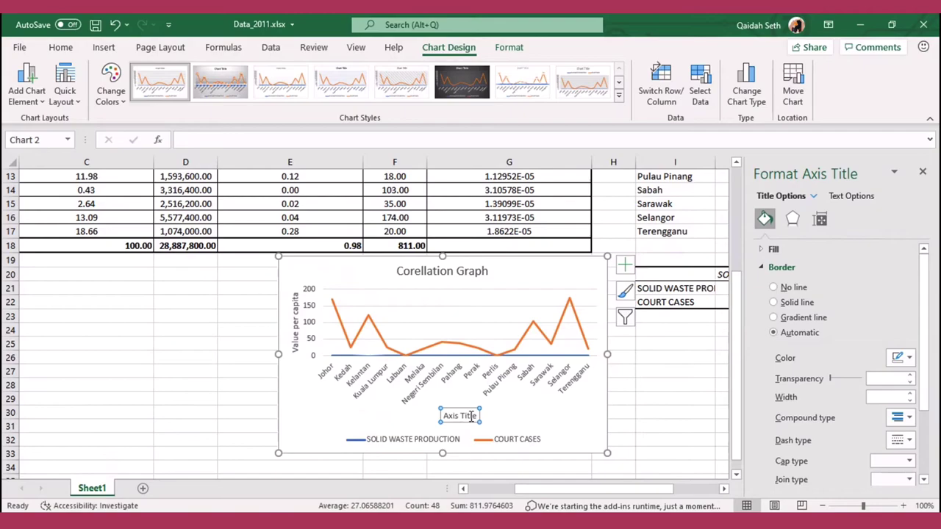
pyautogui.write('State')
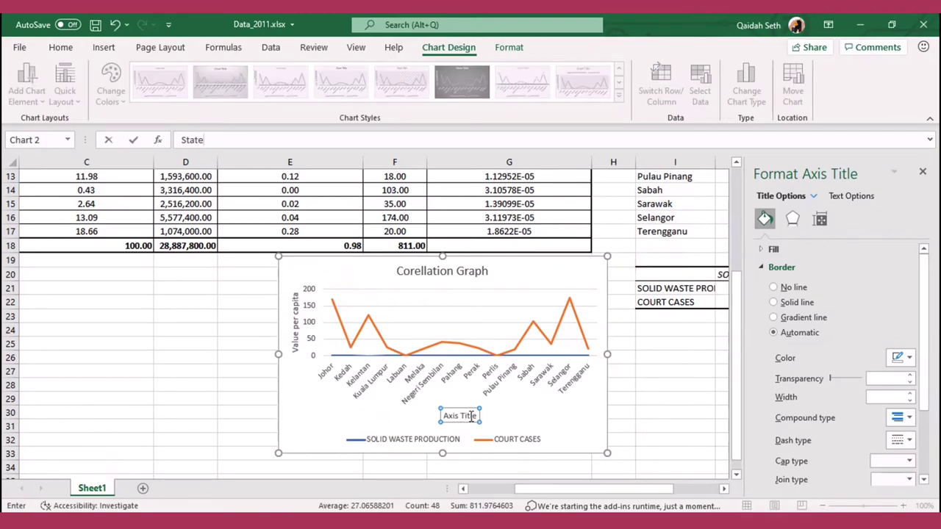
pyautogui.press('Return')
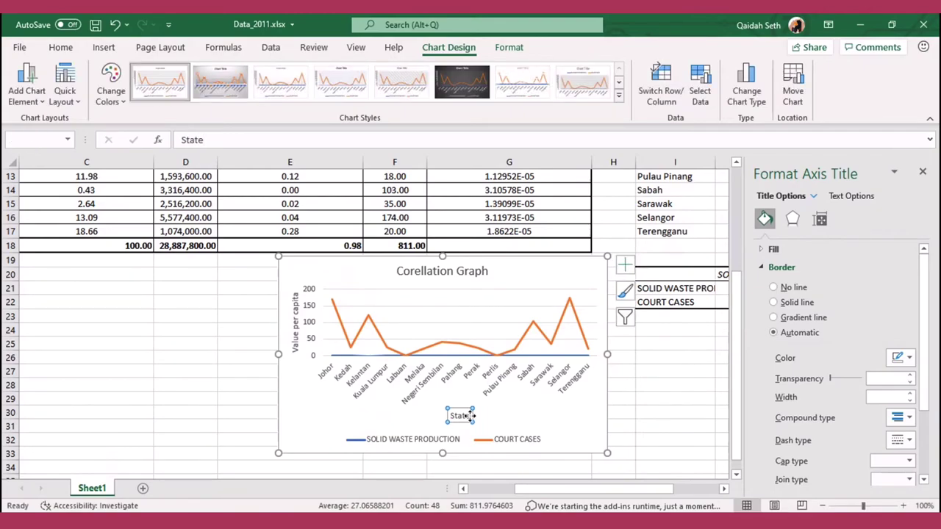
# Set the vertical and horizontal axis line colours to black in Format Axis
pyautogui.click(324, 324)
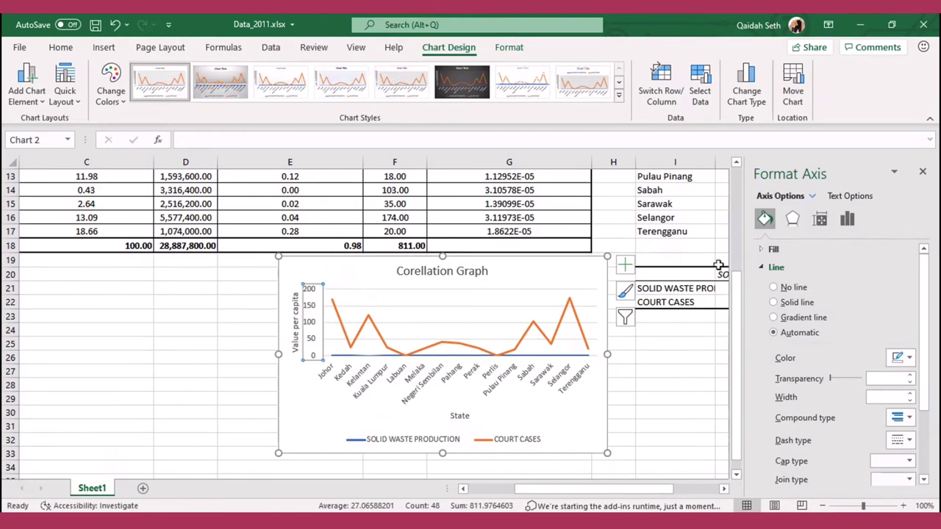
pyautogui.click(909, 358)
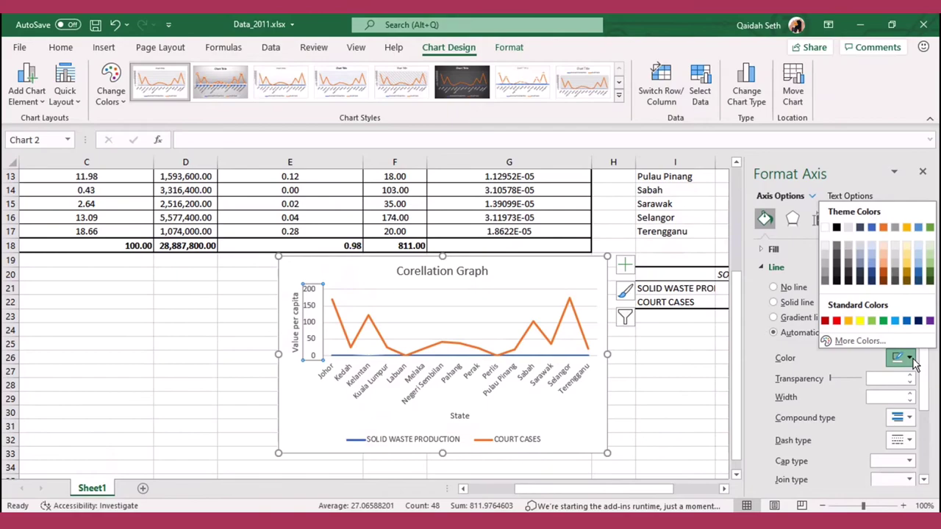
pyautogui.click(838, 229)
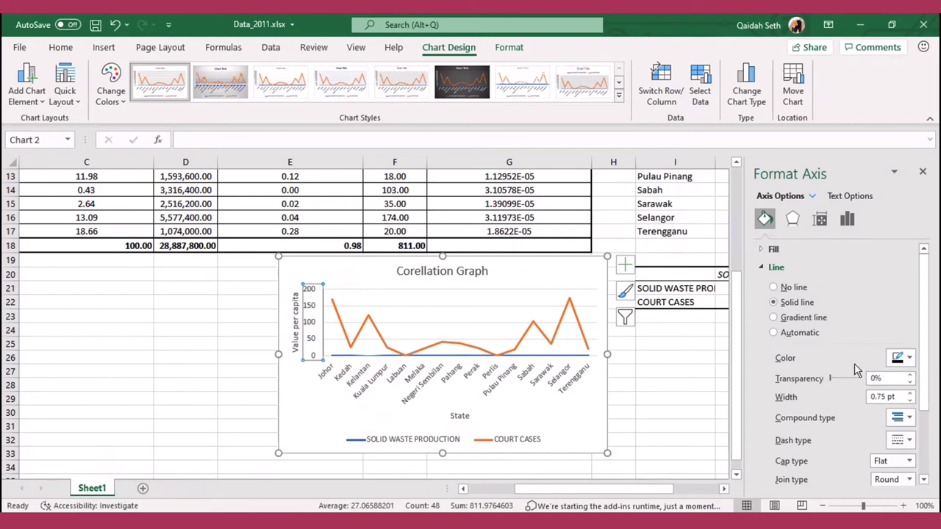
pyautogui.click(544, 360)
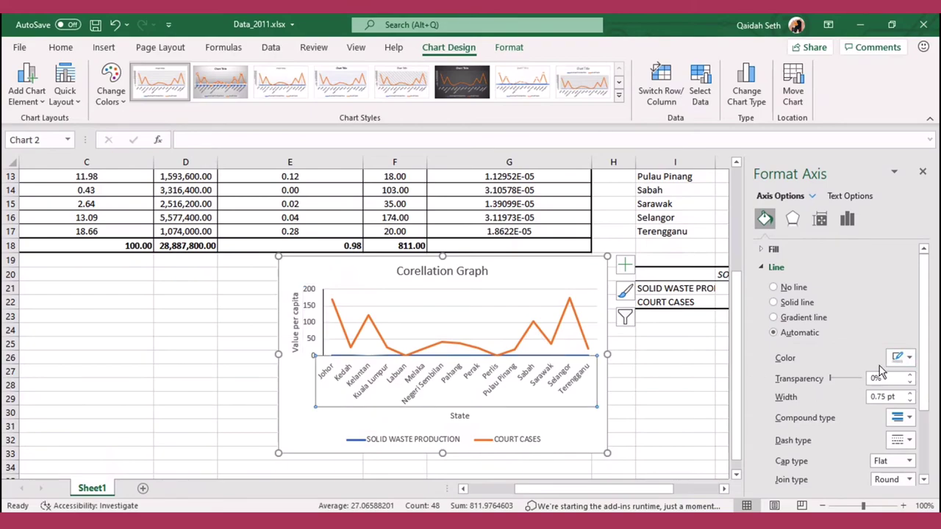
pyautogui.click(910, 362)
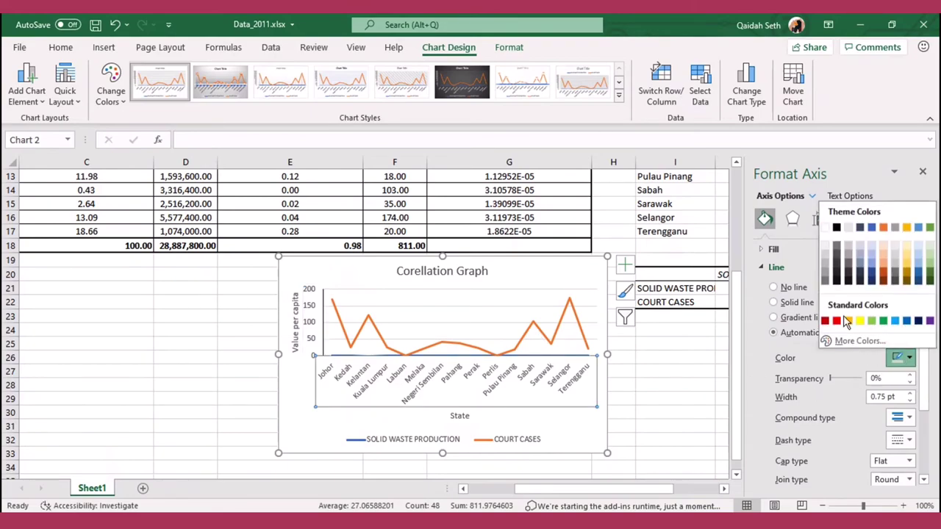
pyautogui.click(838, 233)
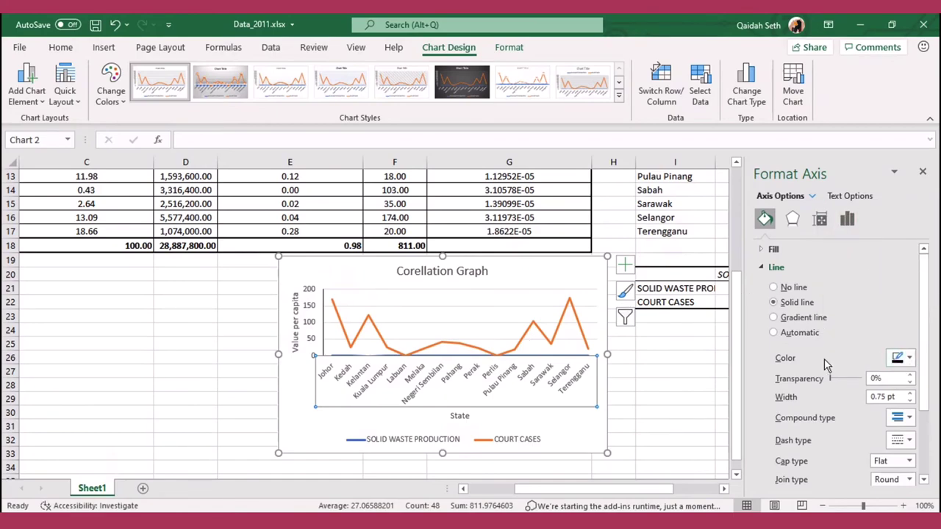
# Make the 'Value per capita' and 'State' axis titles black text
pyautogui.click(294, 334)
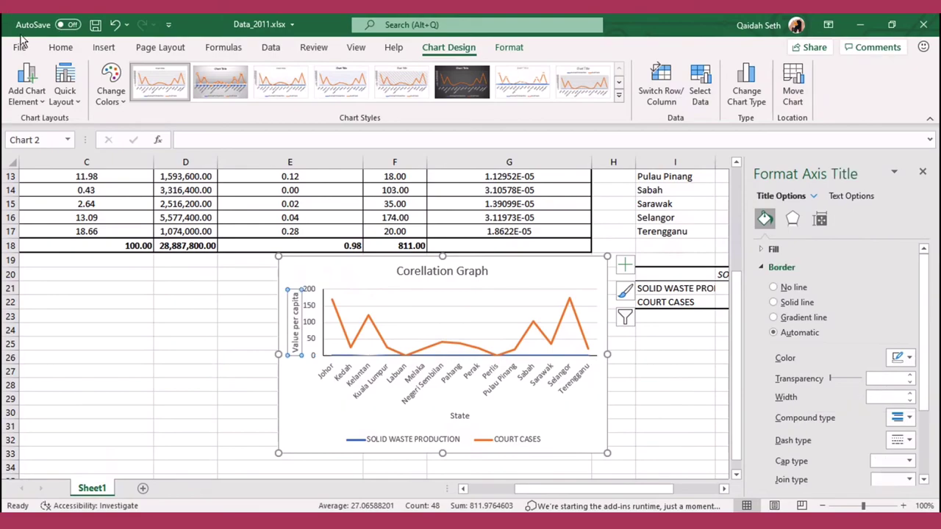
pyautogui.click(61, 48)
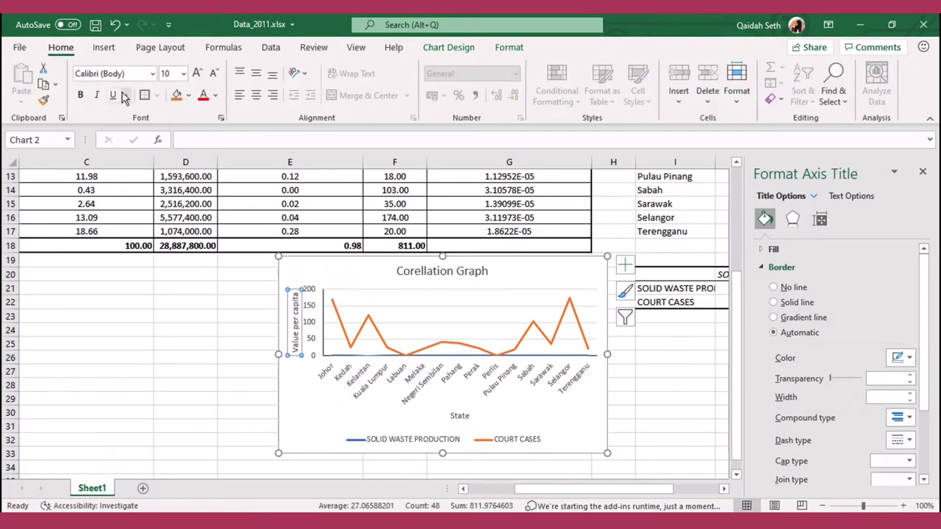
pyautogui.click(215, 95)
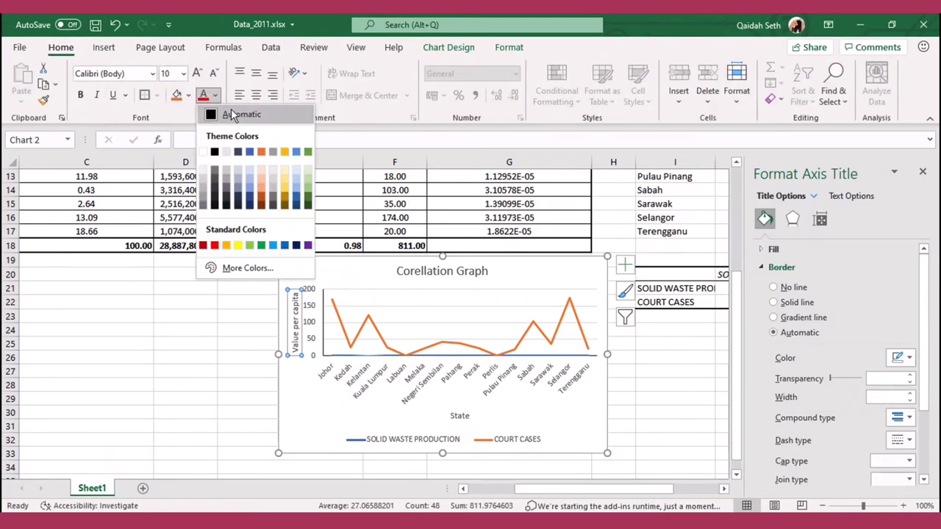
pyautogui.click(213, 153)
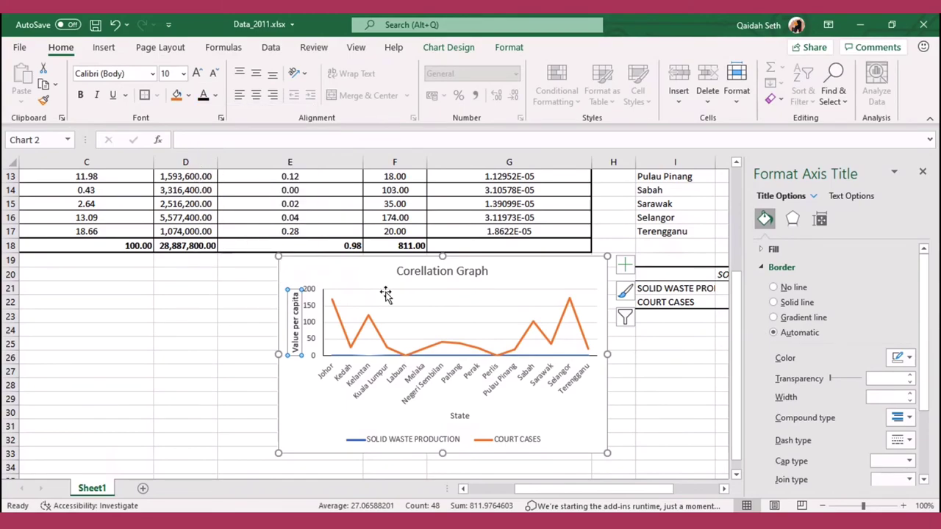
pyautogui.click(459, 415)
pyautogui.click(215, 95)
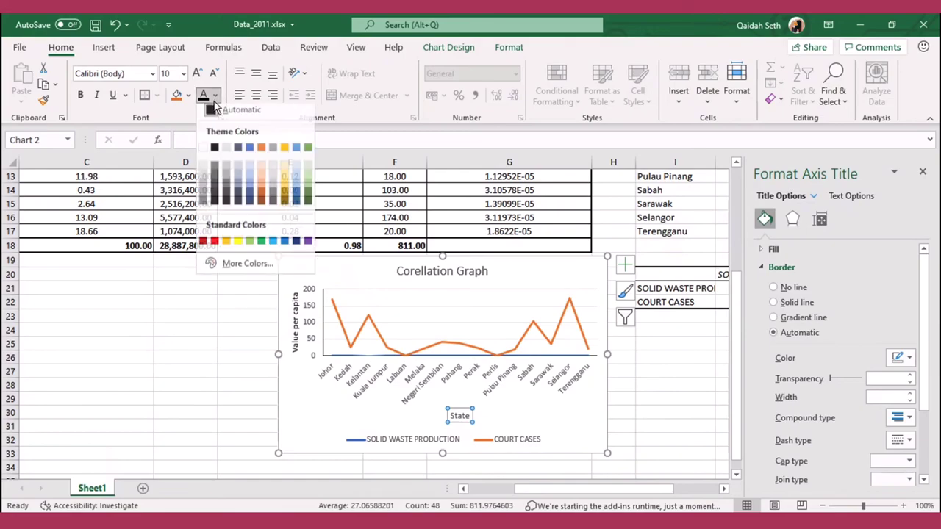
pyautogui.click(215, 122)
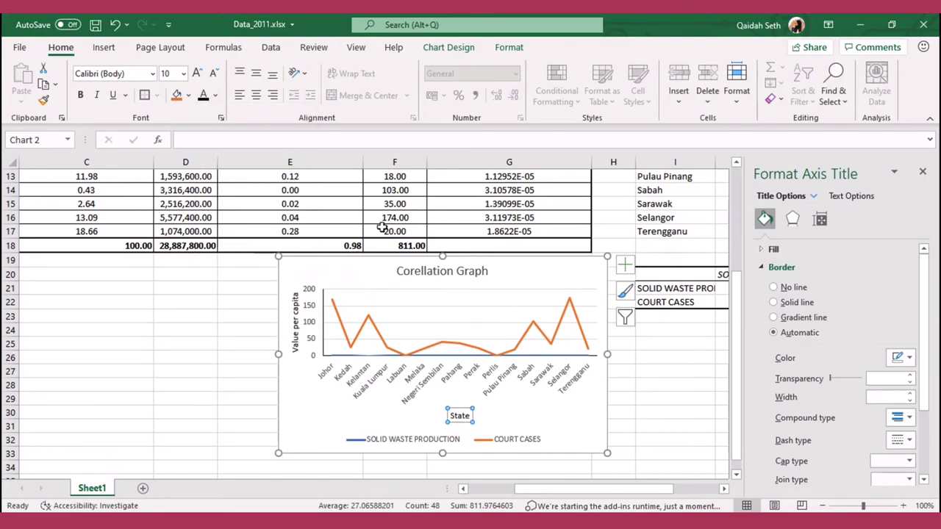
# Make the 'Corellation Graph' title and horizontal axis labels black
pyautogui.click(437, 276)
pyautogui.click(203, 96)
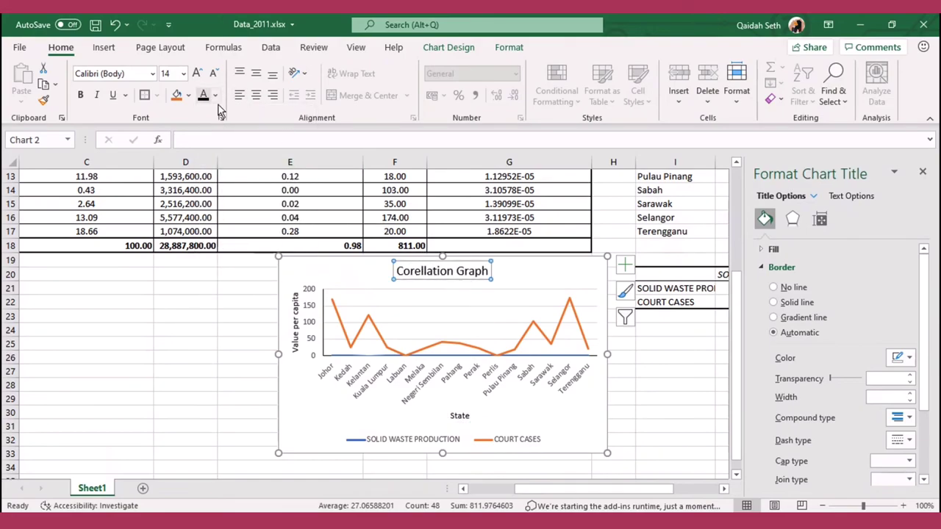
pyautogui.click(476, 373)
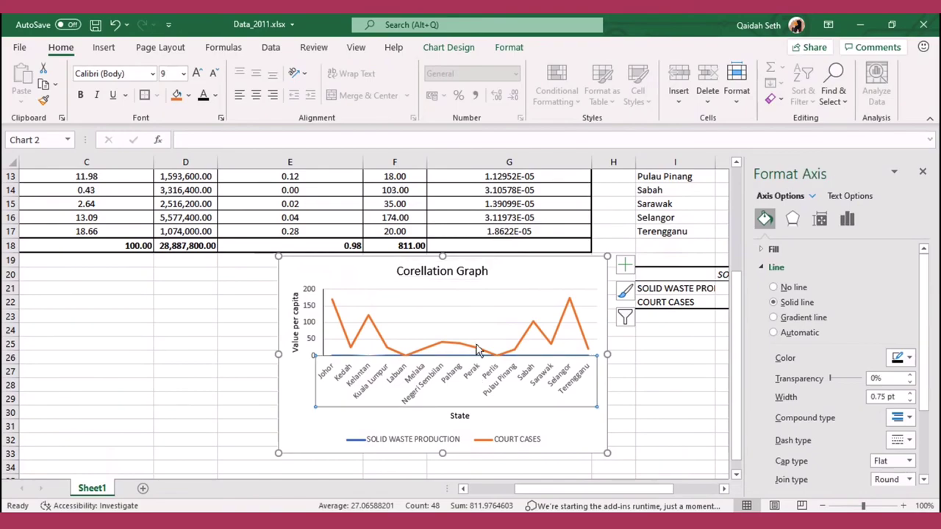
pyautogui.click(203, 95)
pyautogui.click(309, 331)
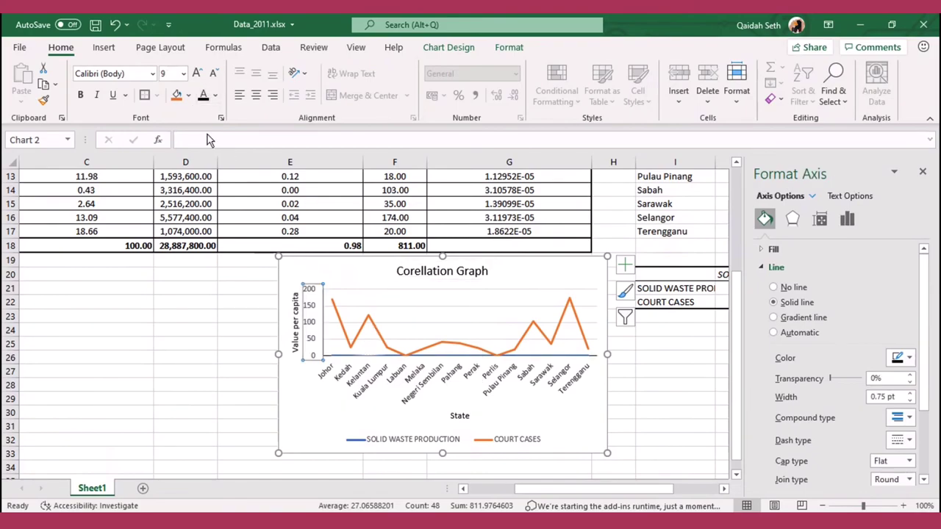
# Blacken the legend text and set vertical axis major tick marks to Outside
pyautogui.click(456, 441)
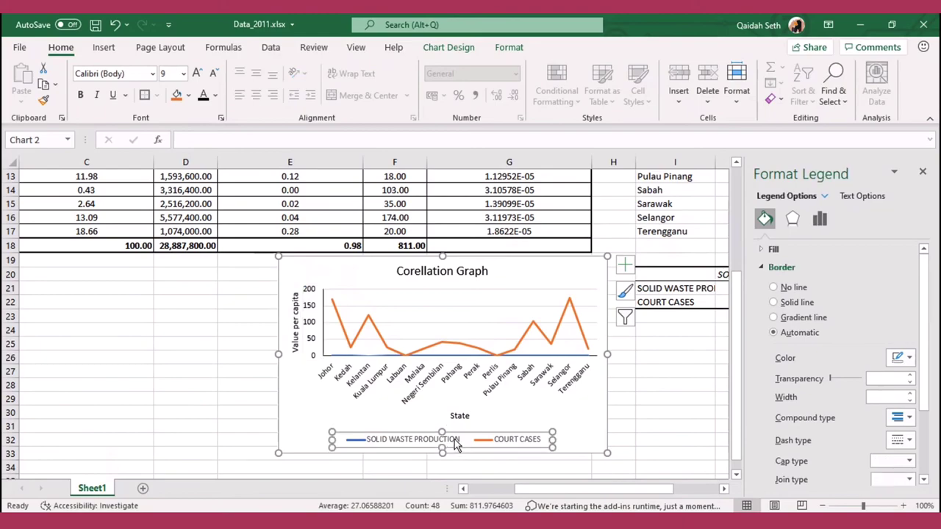
pyautogui.click(203, 95)
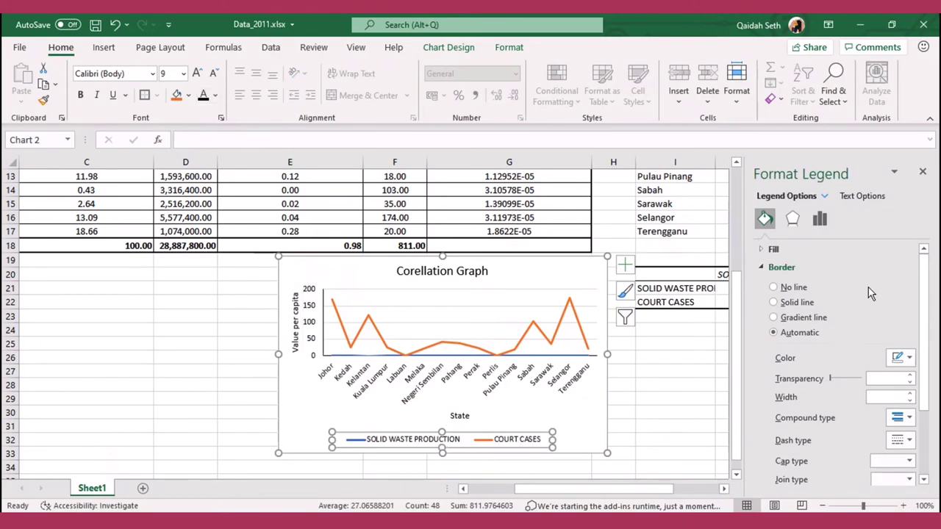
pyautogui.press('Up')
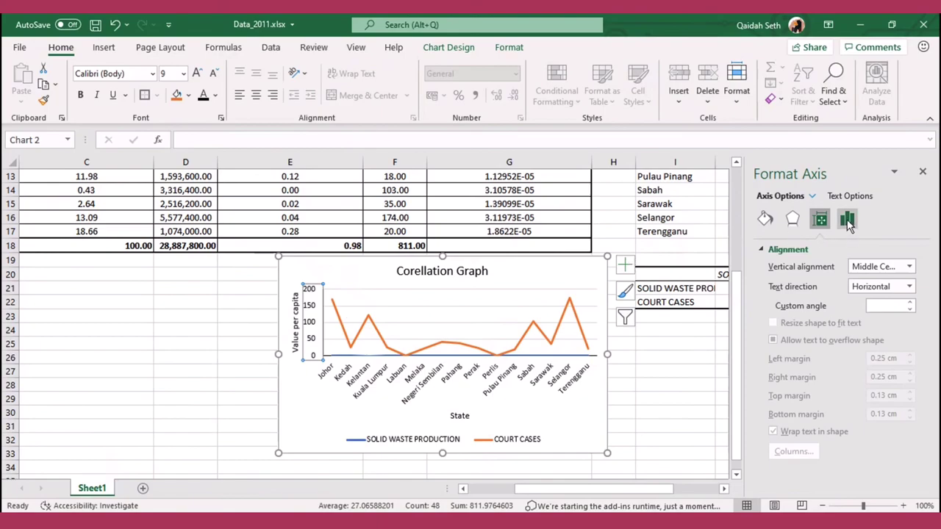
pyautogui.click(848, 220)
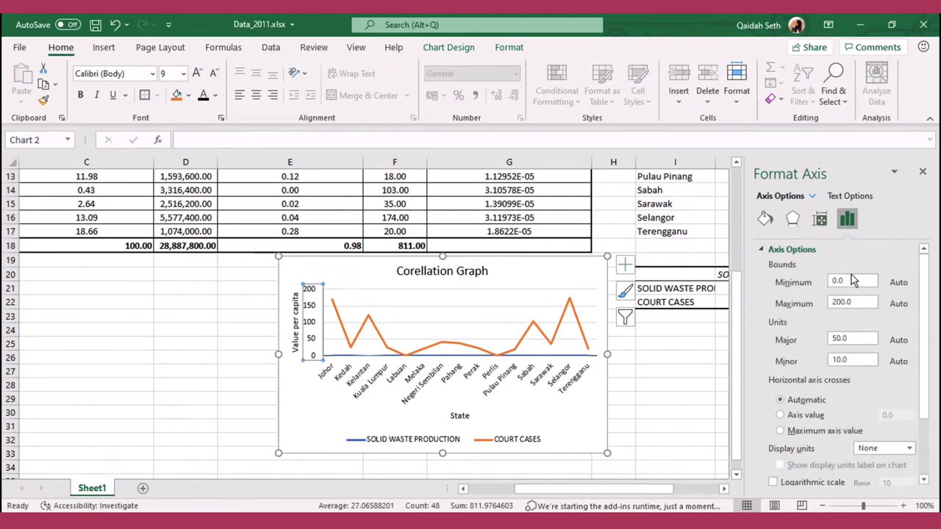
pyautogui.scroll(-2, 845, 294)
pyautogui.scroll(-1, 845, 294)
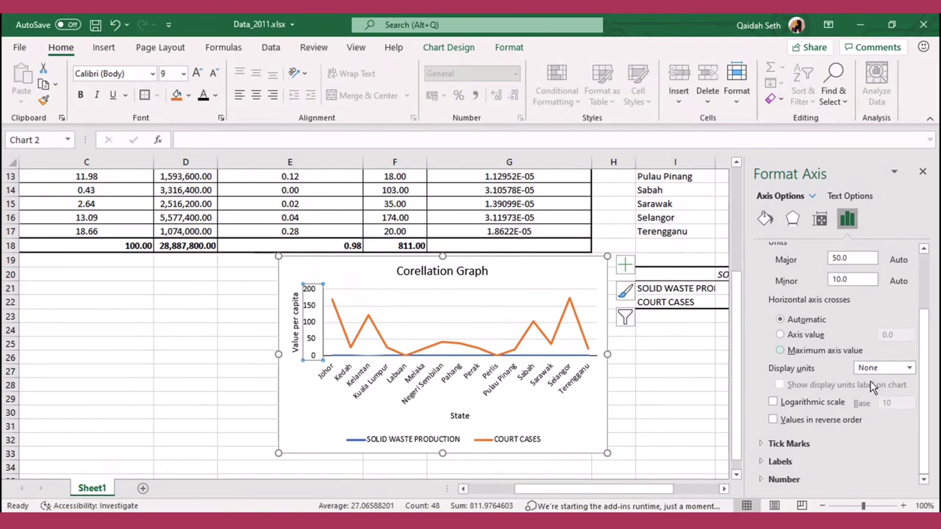
pyautogui.click(789, 444)
pyautogui.scroll(-1, 867, 456)
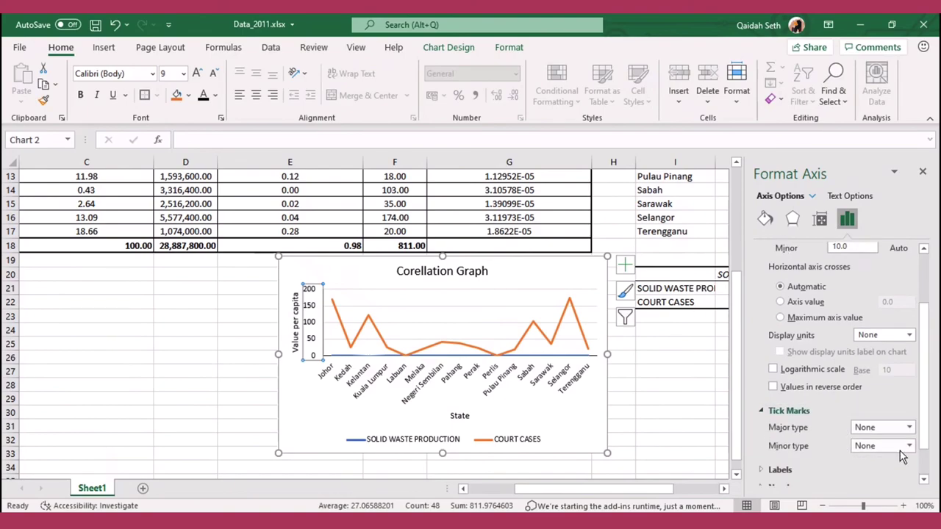
pyautogui.click(909, 419)
pyautogui.click(896, 461)
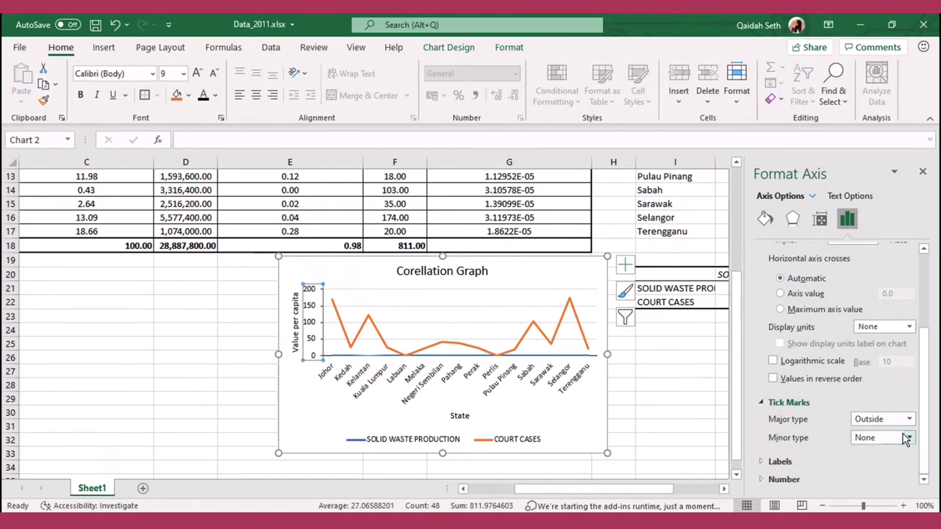
pyautogui.scroll(3, 904, 434)
# Open the horizontal axis tick mark settings, then leave the chart
pyautogui.click(588, 357)
pyautogui.click(590, 358)
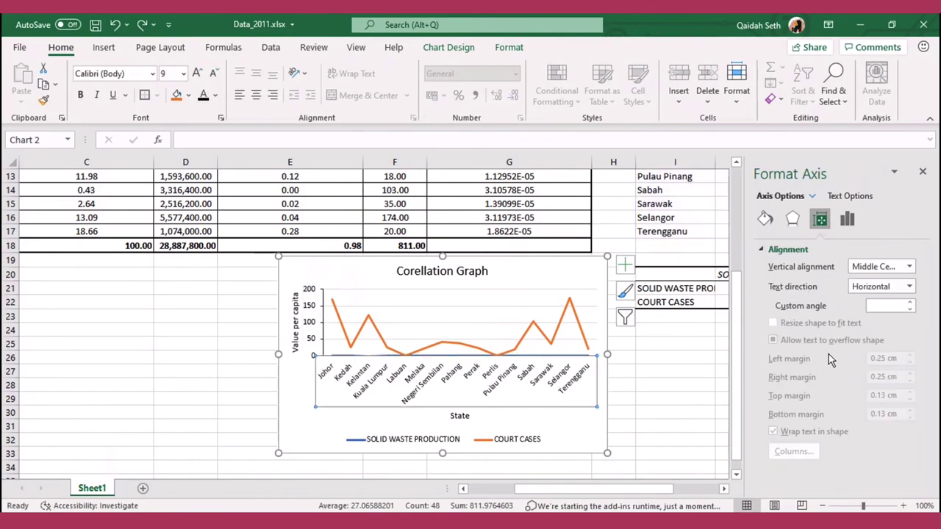
pyautogui.click(846, 218)
pyautogui.scroll(-2, 828, 333)
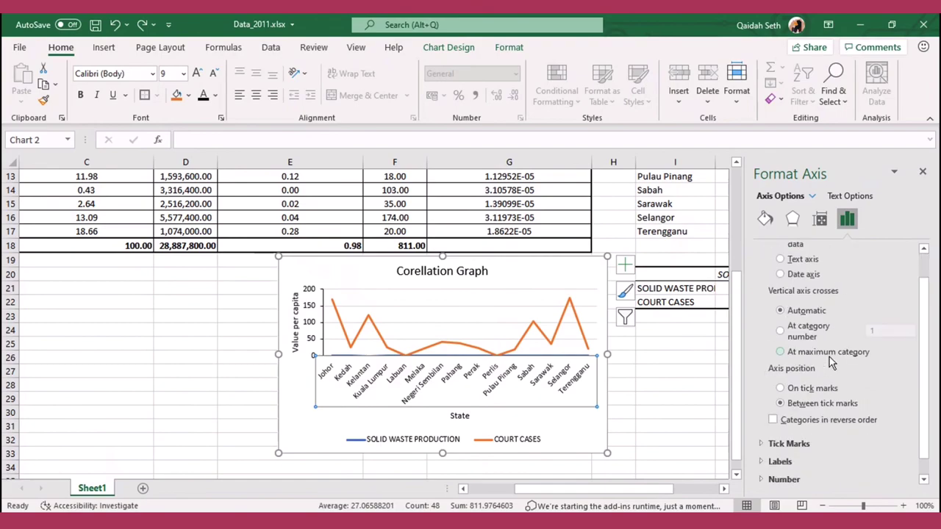
pyautogui.click(797, 443)
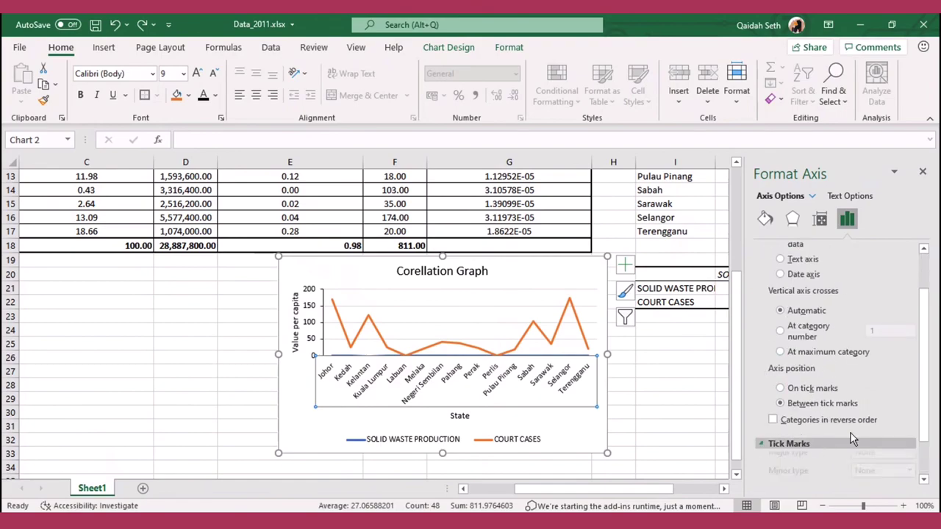
pyautogui.press('Escape')
pyautogui.press('Escape')
# Nudge the Corellation Graph slightly down-right and deselect it
pyautogui.click(923, 173)
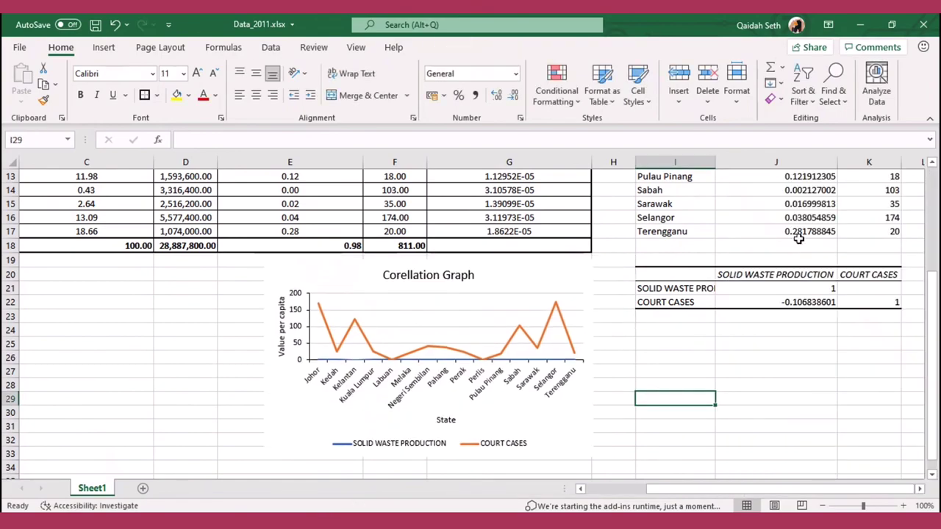
pyautogui.moveTo(578, 273); pyautogui.dragTo(582, 289)
pyautogui.scroll(-1, 670, 494)
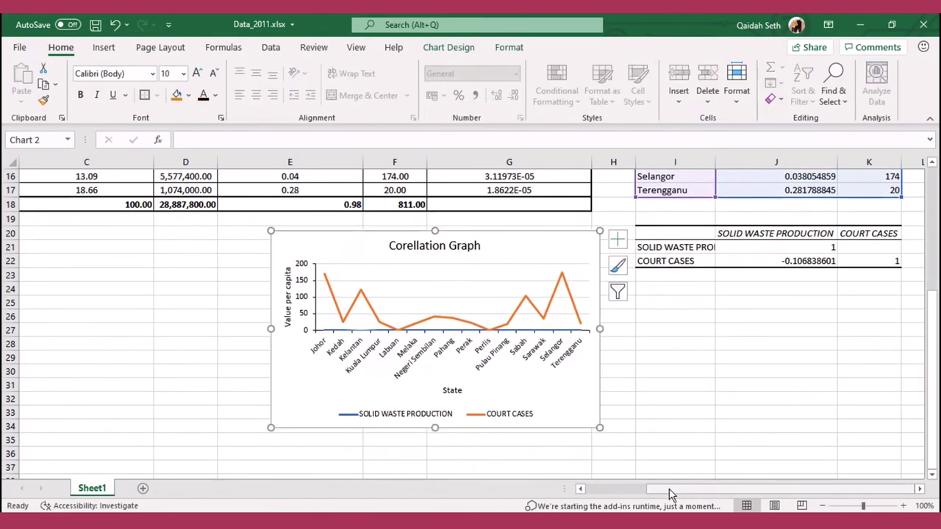
pyautogui.click(665, 343)
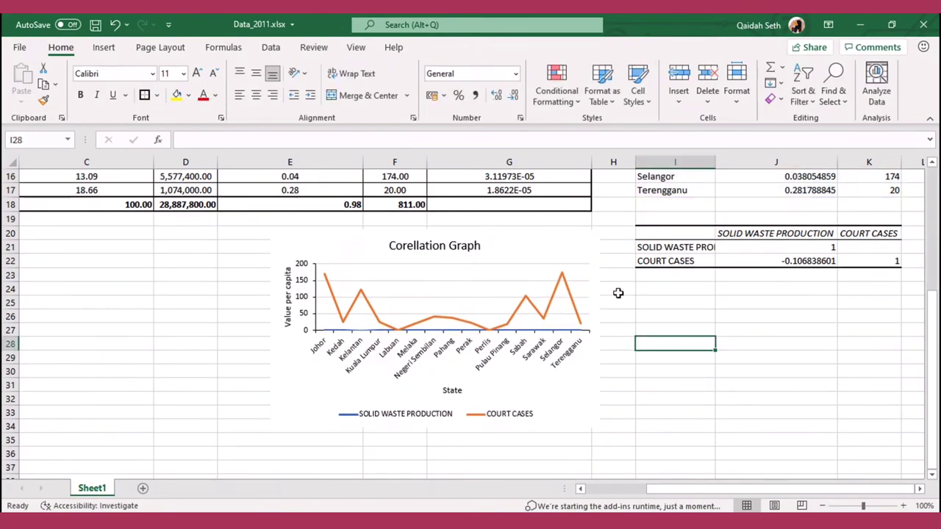